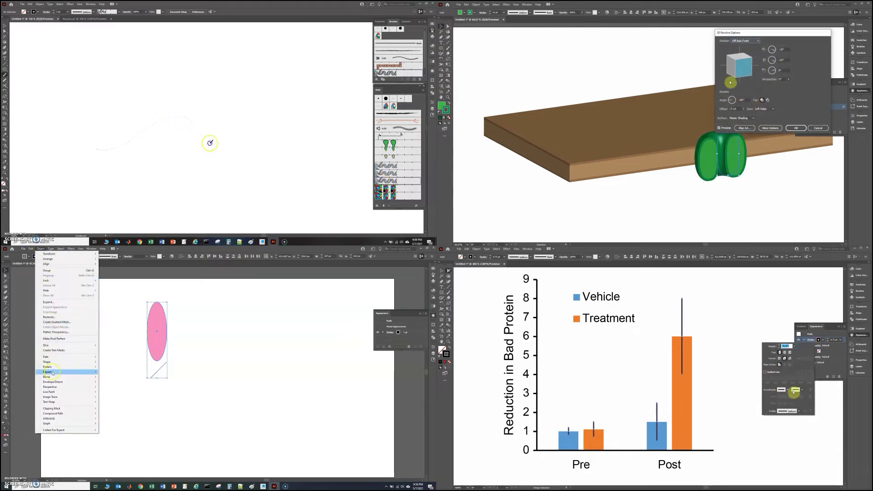
- Intro preview: repeat a pink ellipse into a petal ring, add petals, and close its centre
{"action": "left_click", "coordinate": [108, 372]}
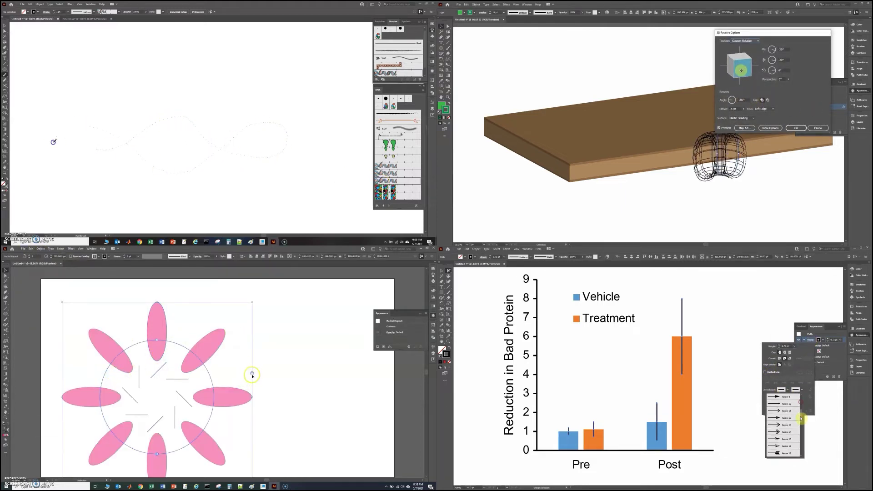
{"action": "left_click_drag", "start_coordinate": [250, 374], "coordinate": [228, 318]}
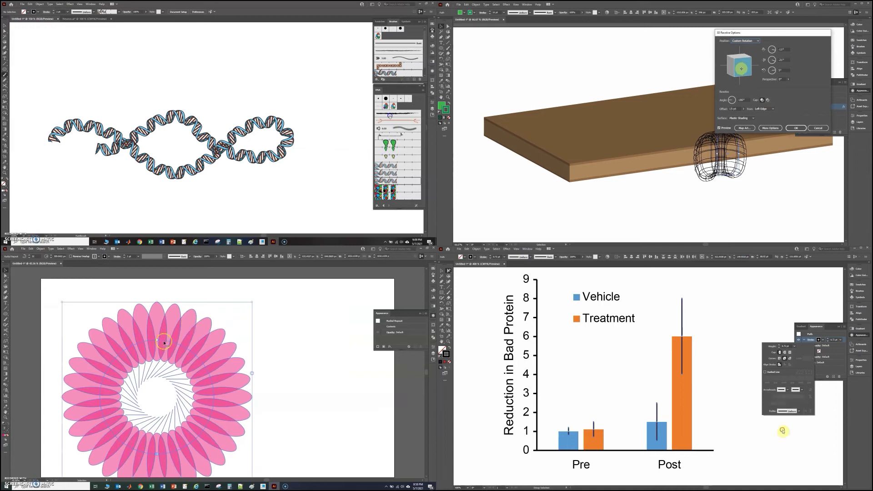
{"action": "left_click_drag", "start_coordinate": [156, 339], "coordinate": [157, 364]}
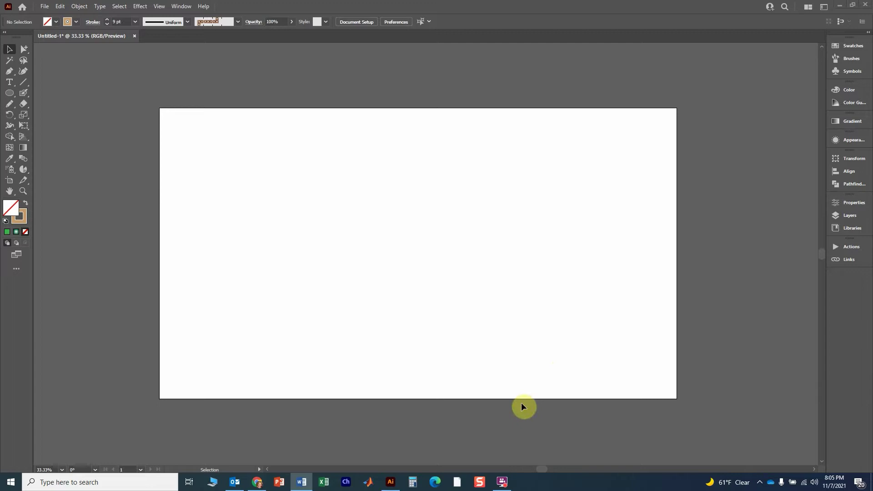
- Draw a circle with the Ellipse tool and give it a solid green fill from the Fill swatches
{"action": "left_click", "coordinate": [10, 93]}
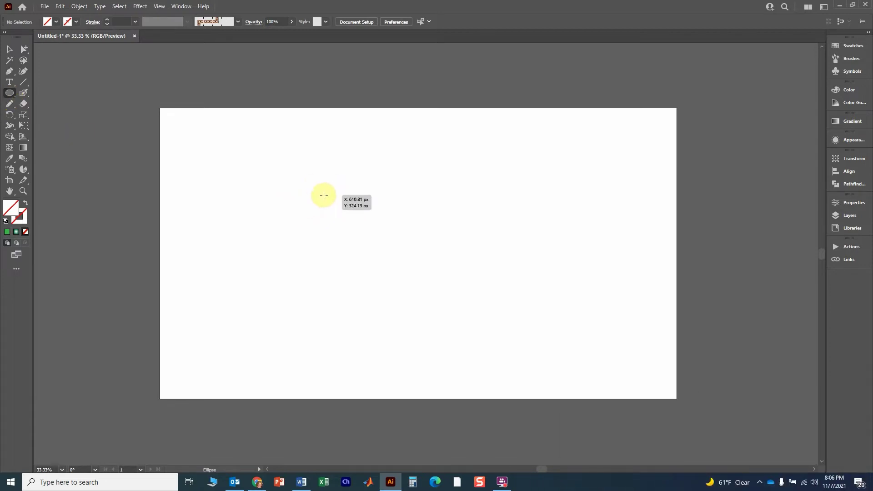
{"action": "left_click_drag", "start_coordinate": [324, 195], "coordinate": [366, 237]}
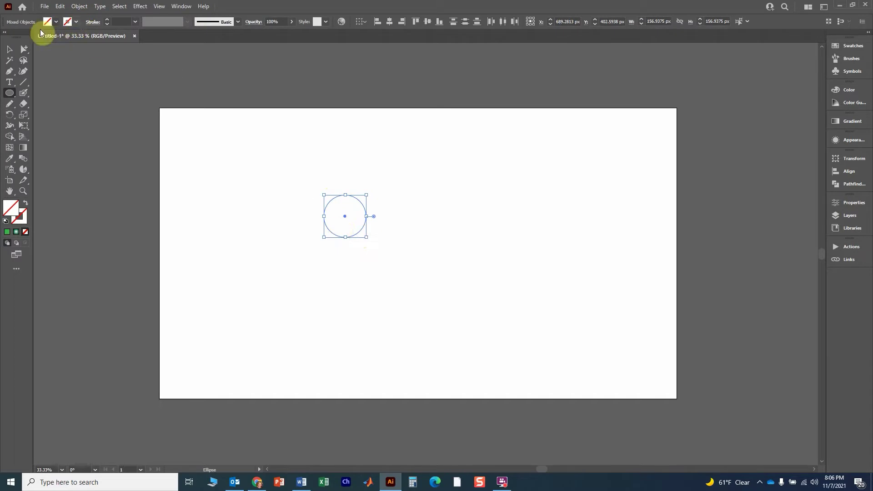
{"action": "left_click", "coordinate": [76, 21]}
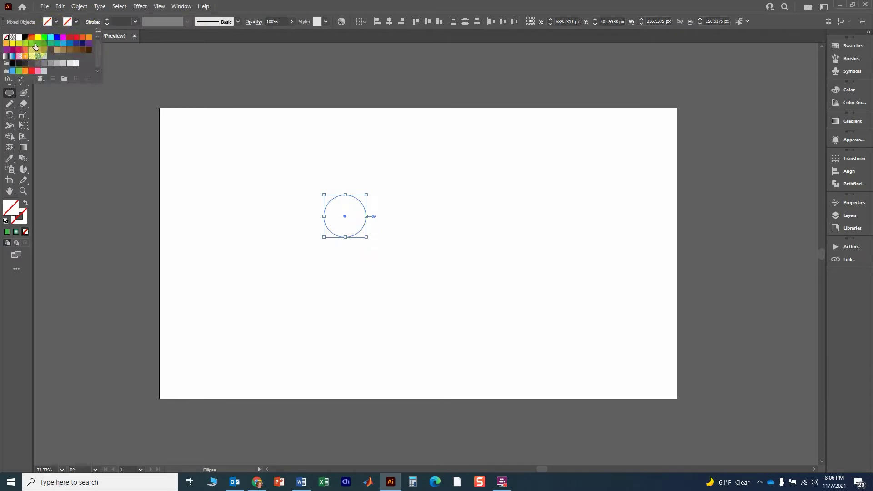
{"action": "left_click", "coordinate": [37, 45]}
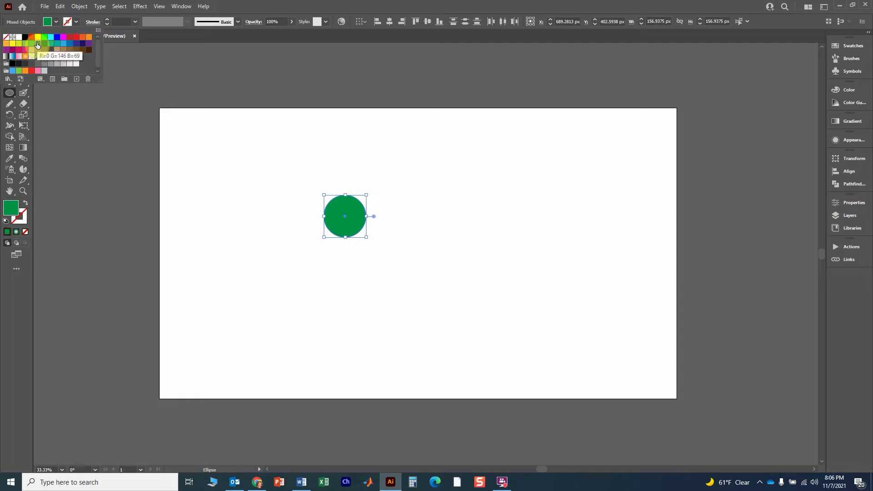
{"action": "left_click", "coordinate": [352, 58]}
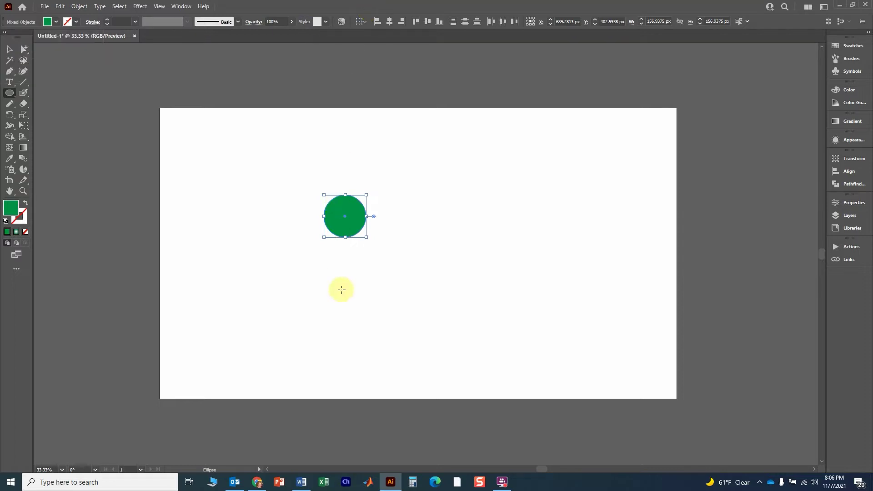
{"action": "scroll", "coordinate": [343, 275], "scroll_direction": "up", "scroll_amount": 2}
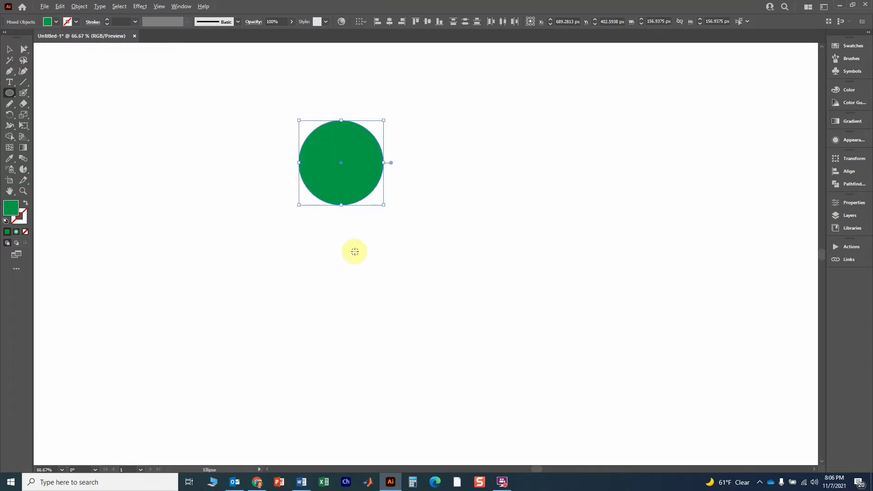
{"action": "scroll", "coordinate": [354, 240], "scroll_direction": "down", "scroll_amount": 1}
{"action": "scroll", "coordinate": [355, 240], "scroll_direction": "down", "scroll_amount": 1}
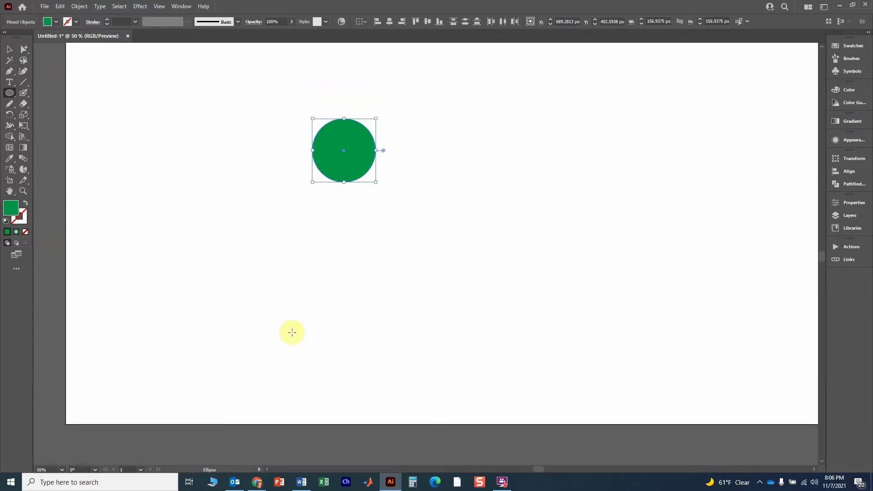
{"action": "left_click", "coordinate": [10, 105]}
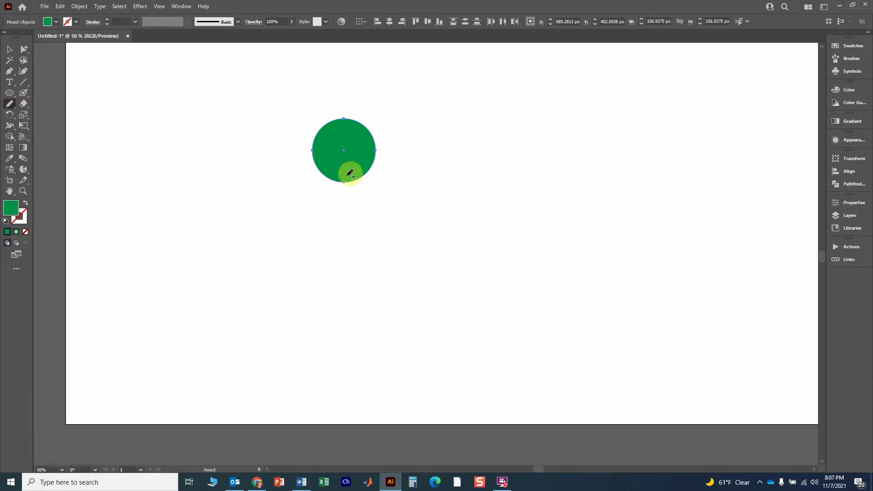
- Deselect the circle and pencil a stem down from its bottom, curving to the lower left
{"action": "left_click", "coordinate": [10, 48]}
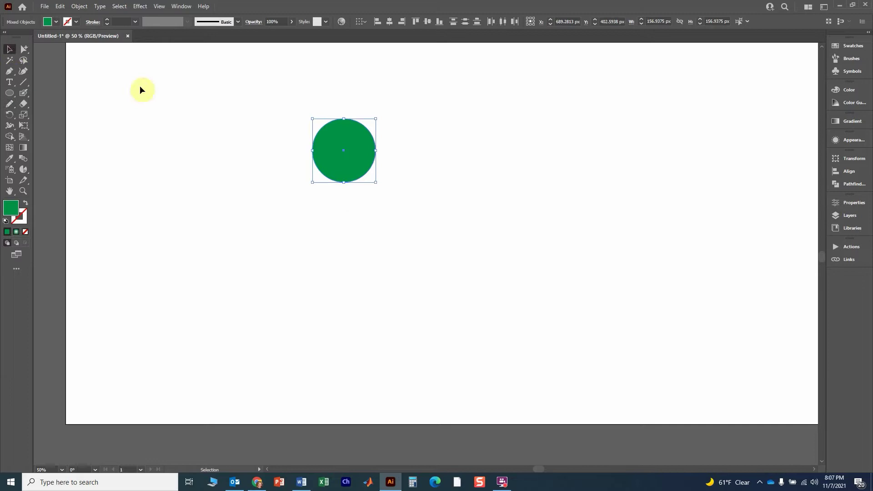
{"action": "left_click", "coordinate": [225, 135]}
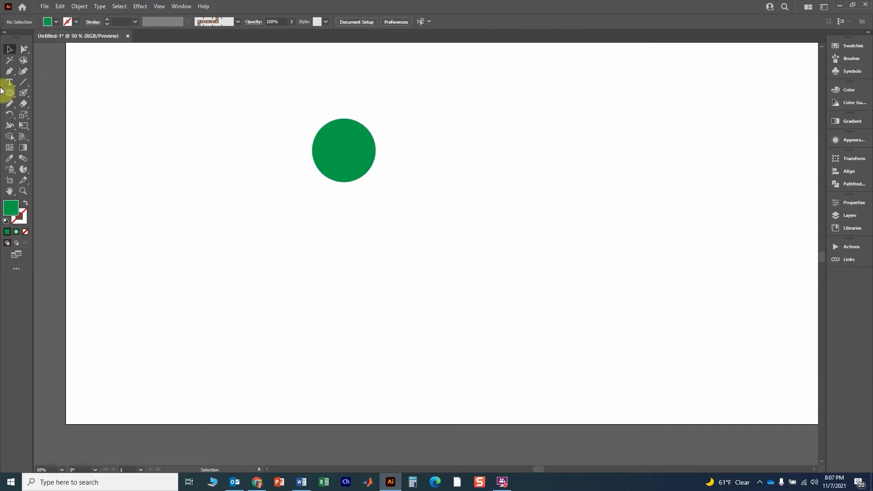
{"action": "left_click", "coordinate": [10, 105]}
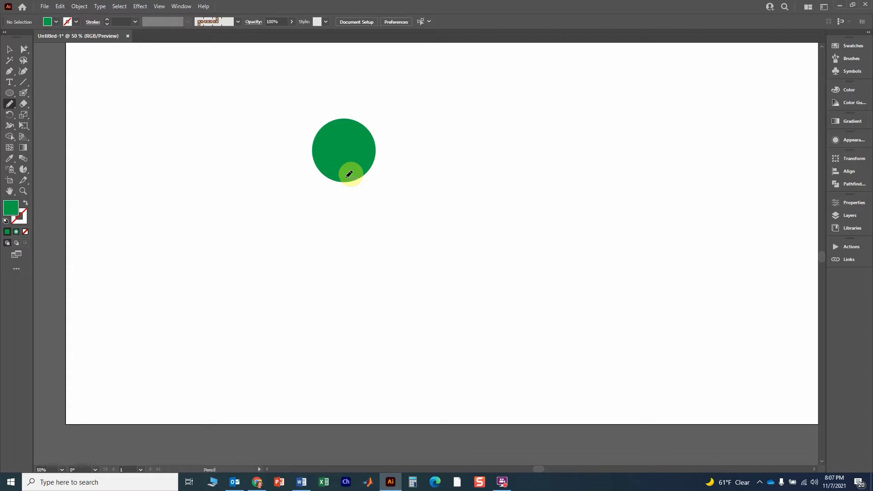
{"action": "mouse_move", "coordinate": [349, 177]}
{"action": "left_mouse_down"}
{"action": "mouse_move", "coordinate": [340, 253]}
{"action": "mouse_move", "coordinate": [351, 273]}
{"action": "left_mouse_up"}
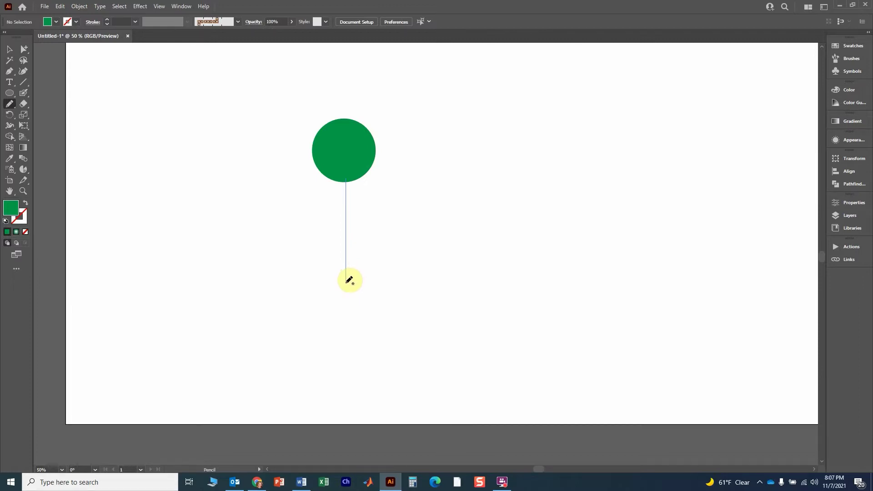
{"action": "mouse_move", "coordinate": [350, 281]}
{"action": "left_mouse_down"}
{"action": "mouse_move", "coordinate": [318, 316]}
{"action": "mouse_move", "coordinate": [301, 357]}
{"action": "left_mouse_up"}
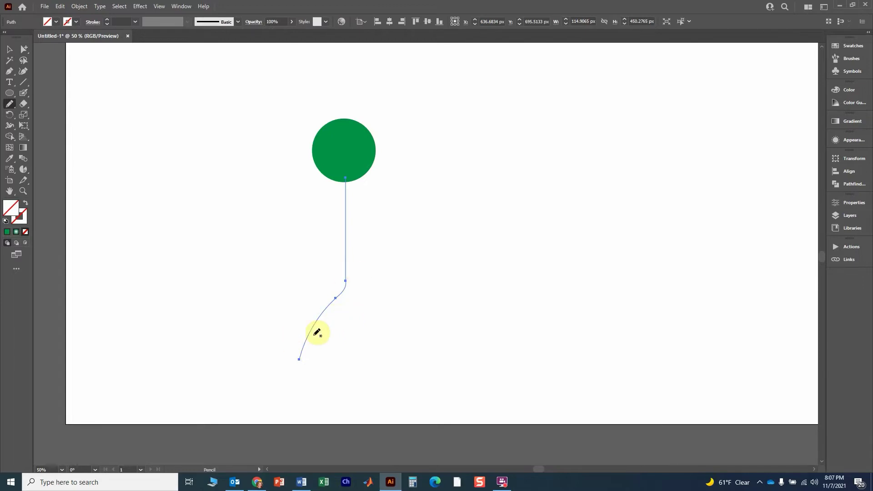
- Undo the stem, set Pencil Fidelity to Smooth, and redraw the curving stem
{"action": "key", "text": "ctrl+z"}
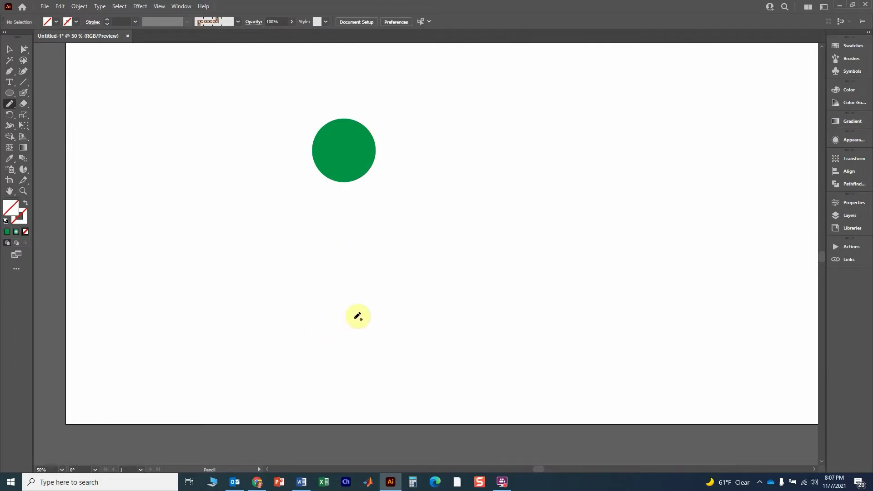
{"action": "key", "text": "Return"}
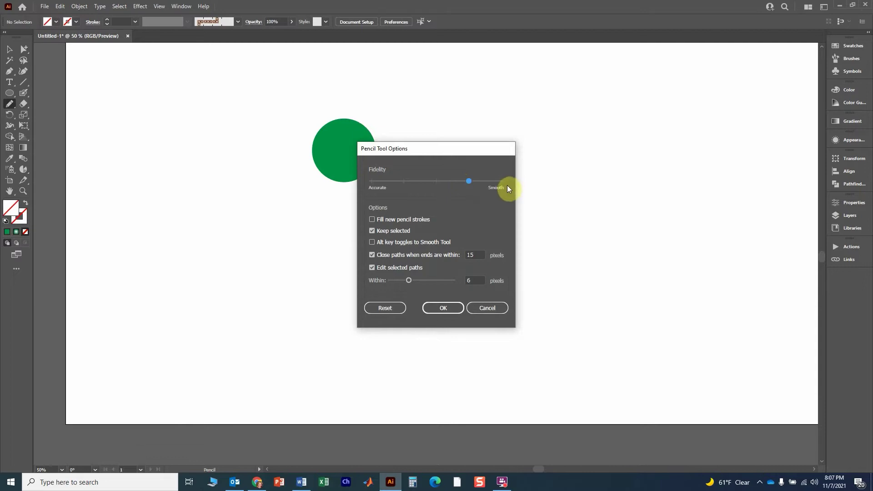
{"action": "left_click", "coordinate": [442, 308]}
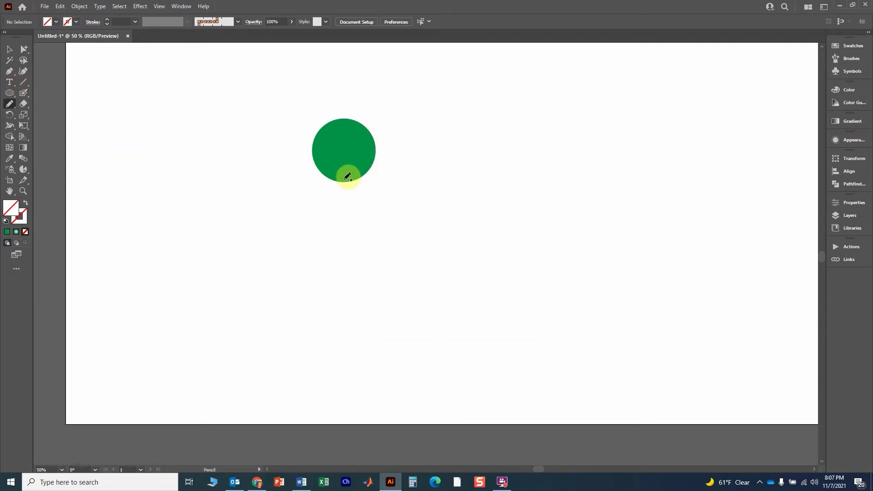
{"action": "mouse_move", "coordinate": [347, 176]}
{"action": "left_mouse_down"}
{"action": "mouse_move", "coordinate": [346, 282]}
{"action": "mouse_move", "coordinate": [305, 354]}
{"action": "left_mouse_up"}
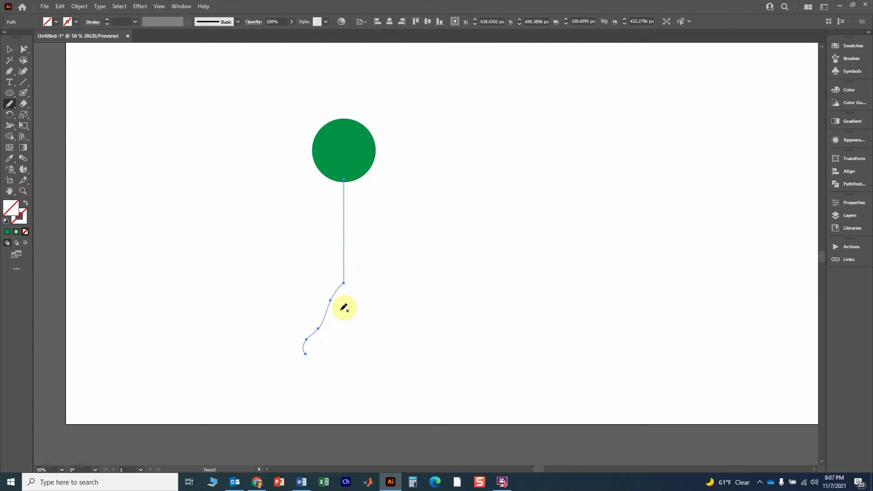
- Give the stem a green stroke and raise its weight to 8 pt
{"action": "left_click", "coordinate": [76, 21]}
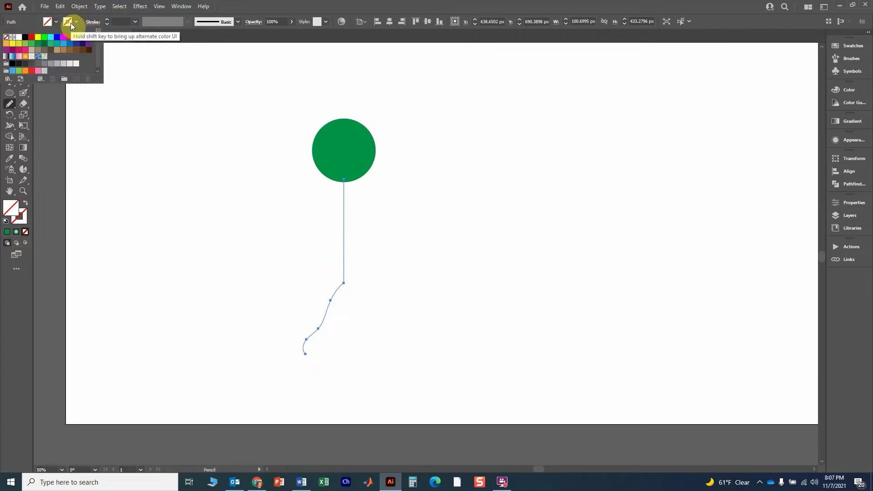
{"action": "left_click", "coordinate": [38, 43]}
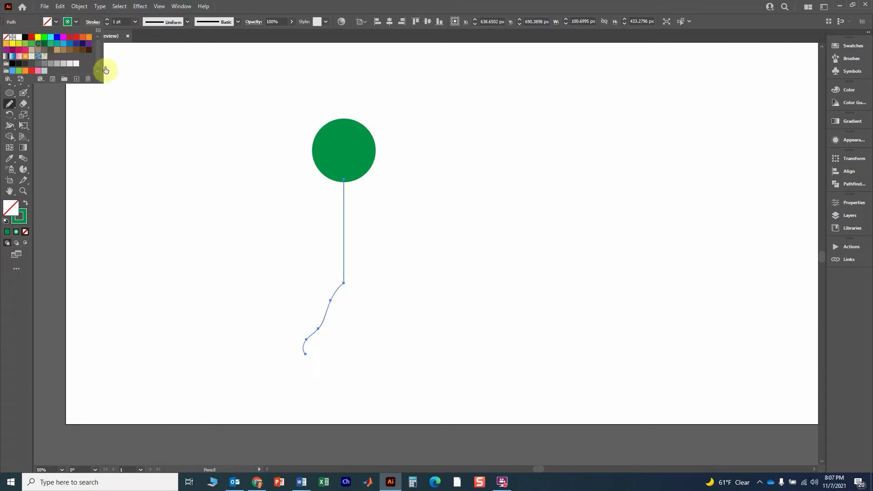
{"action": "left_click", "coordinate": [107, 19]}
{"action": "left_click", "coordinate": [108, 19]}
{"action": "left_click", "coordinate": [107, 19]}
{"action": "left_click", "coordinate": [107, 19]}
{"action": "left_click", "coordinate": [107, 19]}
{"action": "left_click", "coordinate": [107, 19]}
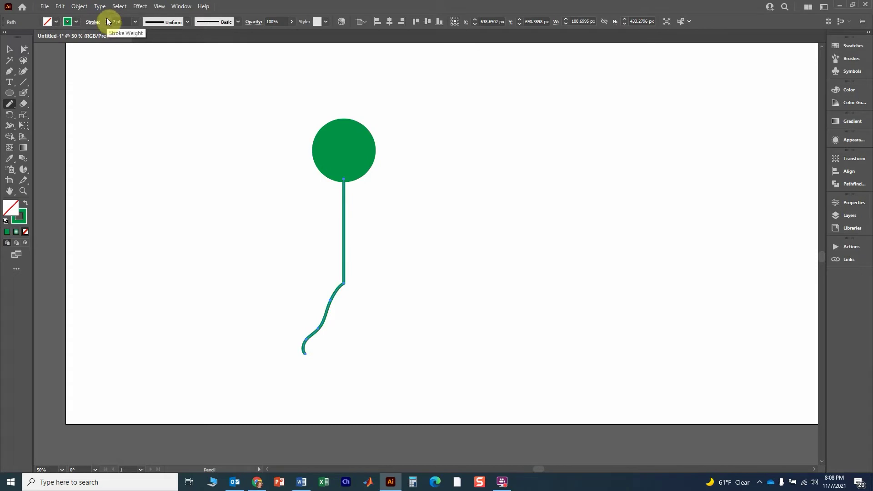
{"action": "left_click", "coordinate": [106, 18]}
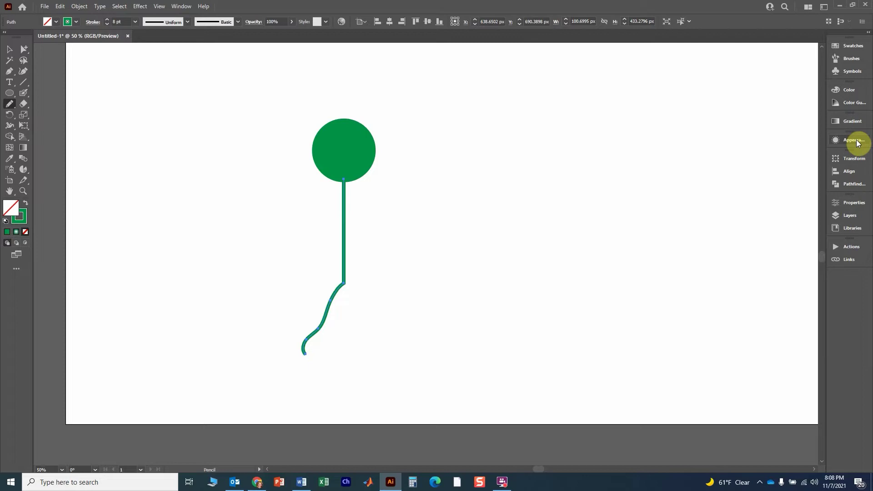
- In the Appearance panel's Stroke options, set Round Cap and Round Join, then close the panel
{"action": "left_click", "coordinate": [181, 7]}
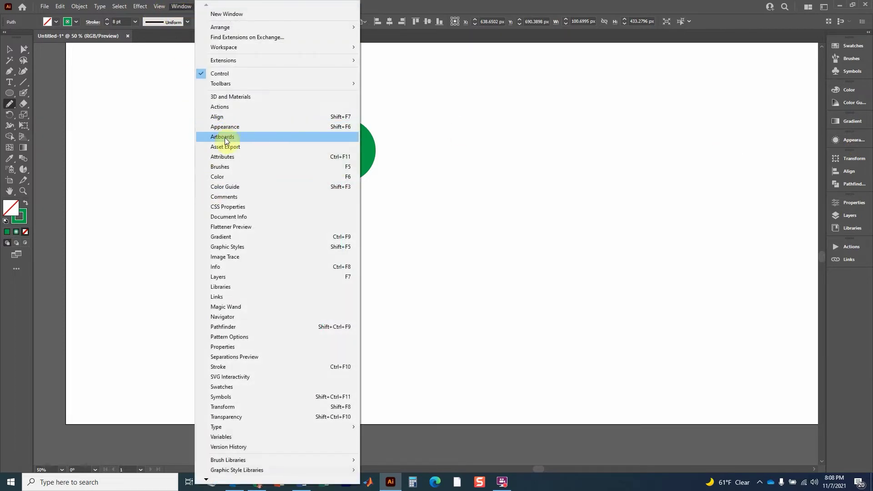
{"action": "left_click", "coordinate": [849, 140]}
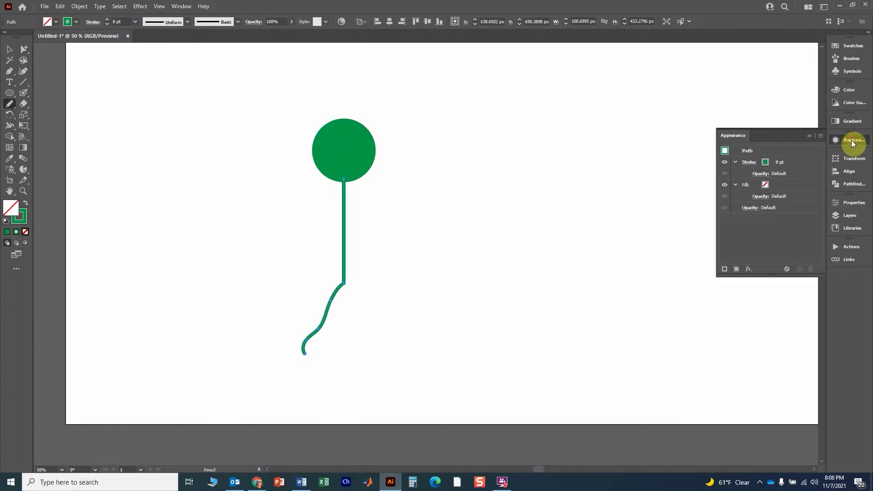
{"action": "left_click", "coordinate": [749, 165]}
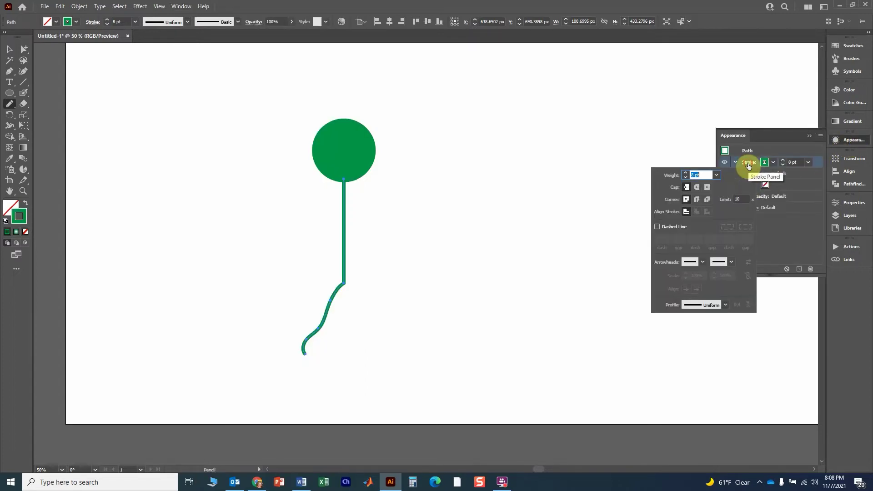
{"action": "left_click", "coordinate": [698, 191]}
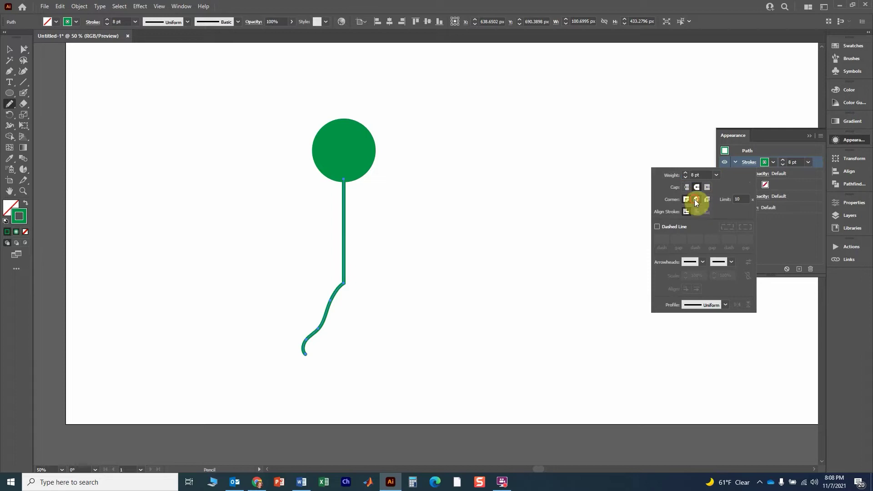
{"action": "left_click", "coordinate": [696, 200]}
{"action": "left_click", "coordinate": [807, 135]}
{"action": "left_click", "coordinate": [809, 135]}
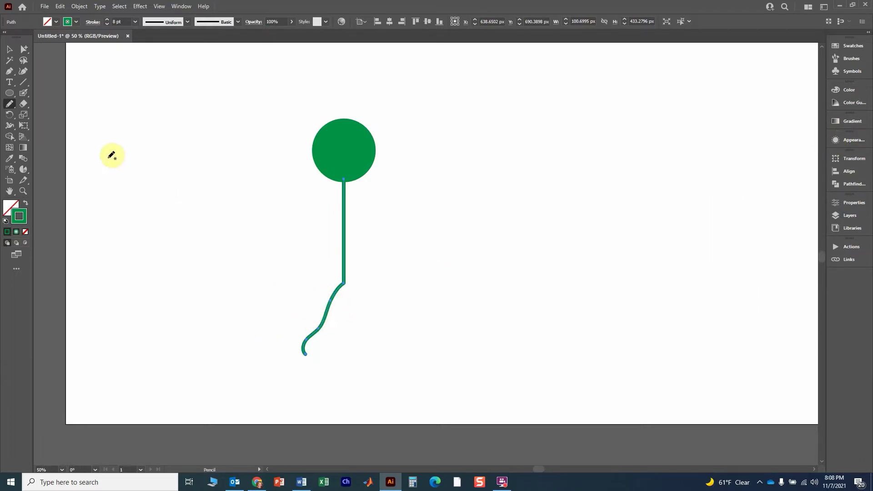
- Deselect the stem and pencil a second leg down from its bend
{"action": "left_click", "coordinate": [9, 53]}
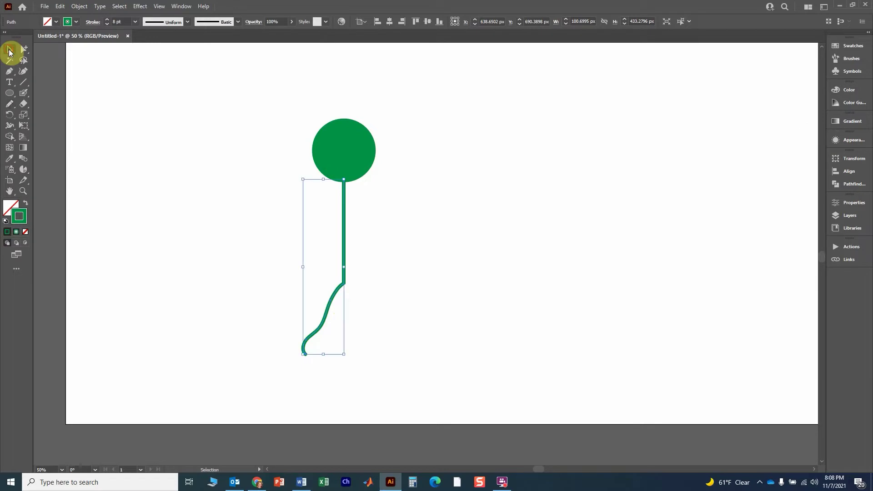
{"action": "left_click", "coordinate": [9, 103]}
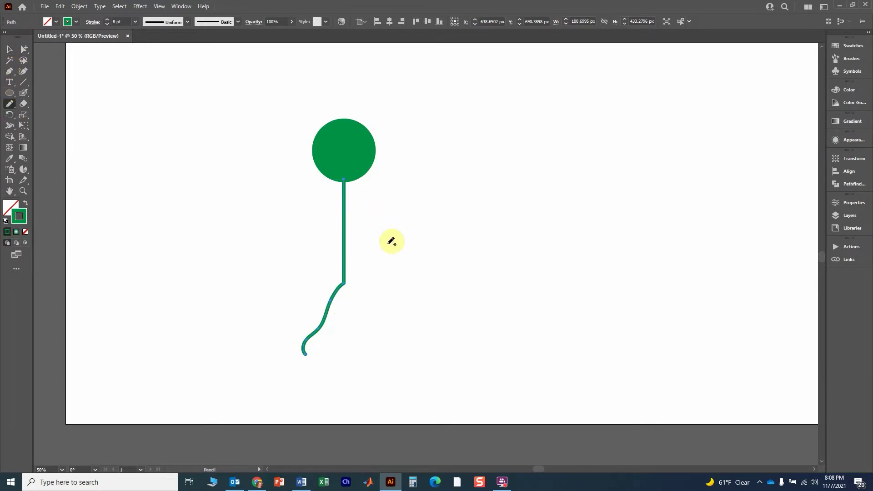
{"action": "key", "text": "ctrl"}
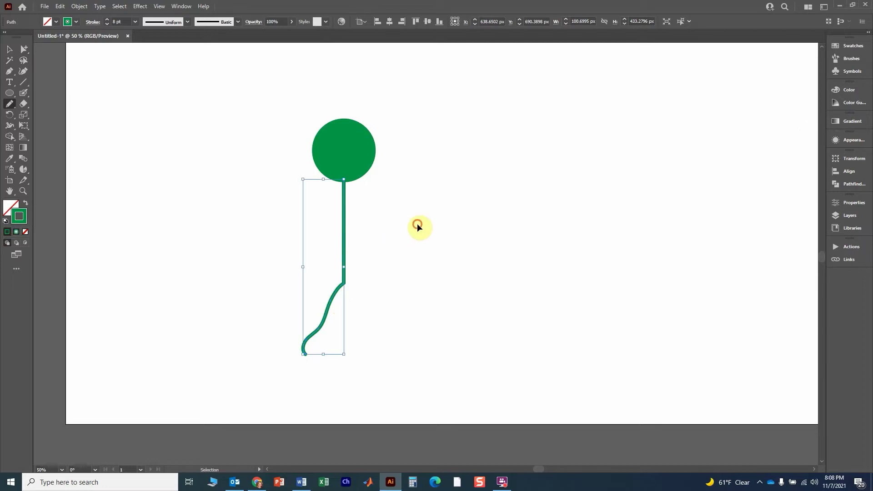
{"action": "left_click", "coordinate": [416, 223], "text": "ctrl"}
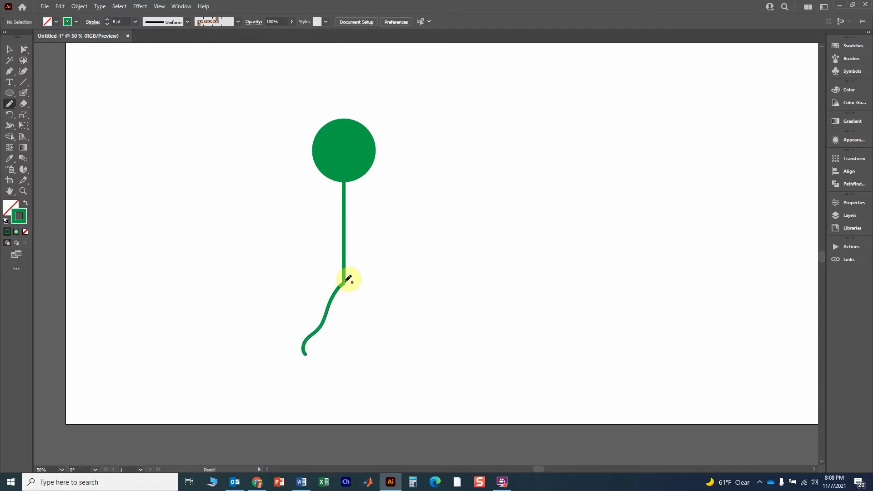
{"action": "mouse_move", "coordinate": [346, 283]}
{"action": "left_mouse_down"}
{"action": "mouse_move", "coordinate": [365, 307]}
{"action": "mouse_move", "coordinate": [367, 369]}
{"action": "left_mouse_up"}
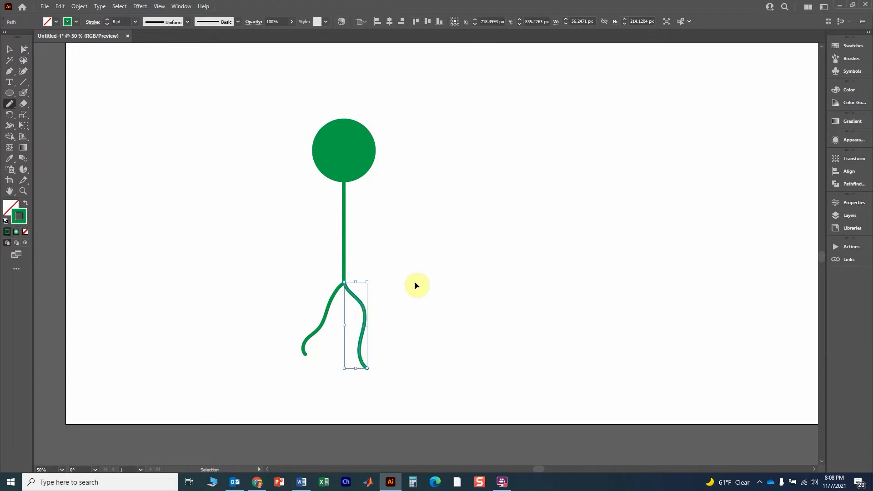
{"action": "left_click", "coordinate": [424, 274], "text": "ctrl"}
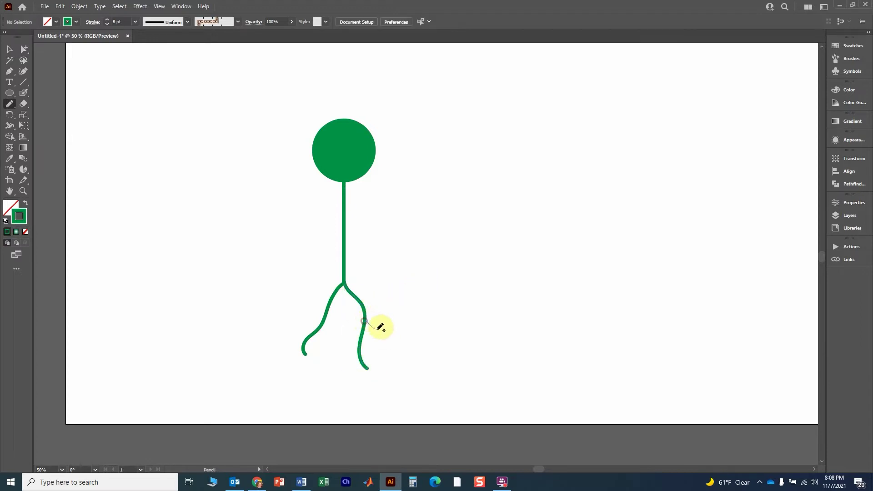
- Add branches off both legs and a curved dendrite from the body's right side
{"action": "mouse_move", "coordinate": [376, 329]}
{"action": "left_mouse_down"}
{"action": "mouse_move", "coordinate": [393, 336]}
{"action": "mouse_move", "coordinate": [400, 357]}
{"action": "left_mouse_up"}
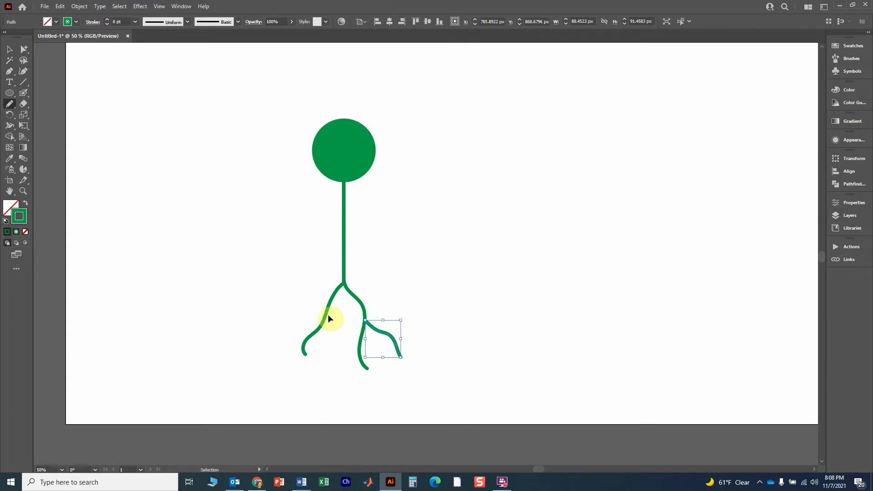
{"action": "left_click_drag", "start_coordinate": [326, 321], "coordinate": [336, 358]}
{"action": "mouse_move", "coordinate": [384, 153]}
{"action": "left_mouse_down"}
{"action": "mouse_move", "coordinate": [408, 164]}
{"action": "mouse_move", "coordinate": [446, 227]}
{"action": "left_mouse_up"}
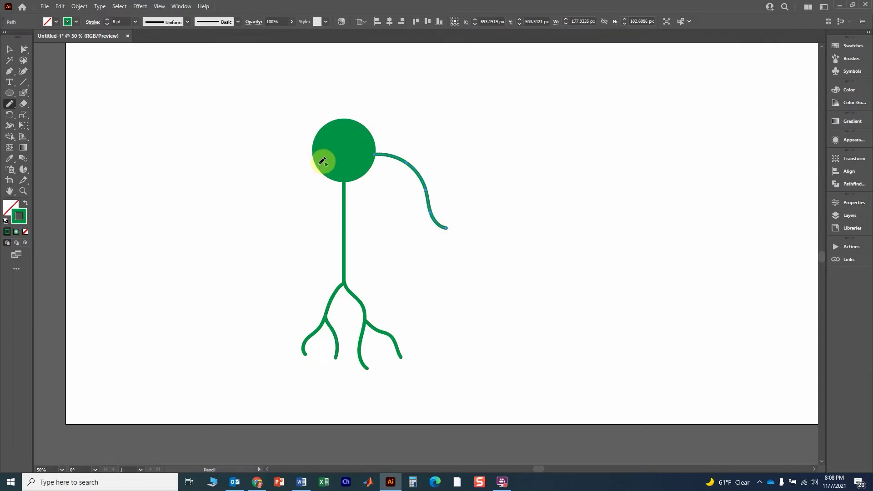
- Draw dendrites from the body's left, upper-left and upper-right, plus short branches on the right ones
{"action": "mouse_move", "coordinate": [317, 163]}
{"action": "left_mouse_down"}
{"action": "mouse_move", "coordinate": [295, 206]}
{"action": "mouse_move", "coordinate": [245, 227]}
{"action": "left_mouse_up"}
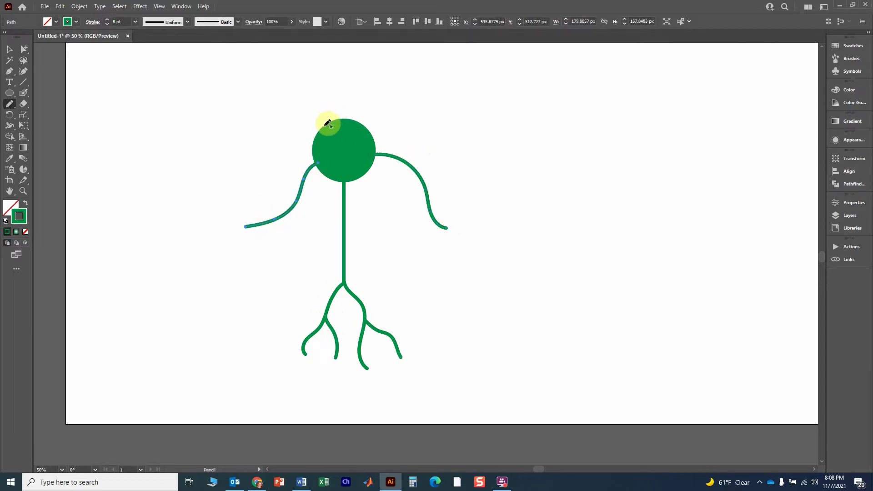
{"action": "left_click_drag", "start_coordinate": [323, 123], "coordinate": [239, 99]}
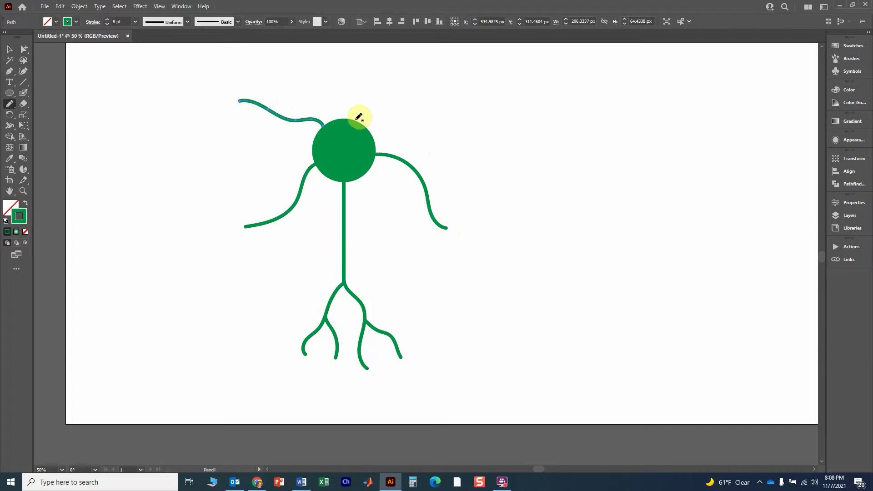
{"action": "mouse_move", "coordinate": [359, 122]}
{"action": "left_mouse_down"}
{"action": "mouse_move", "coordinate": [425, 73]}
{"action": "mouse_move", "coordinate": [454, 64]}
{"action": "left_mouse_up"}
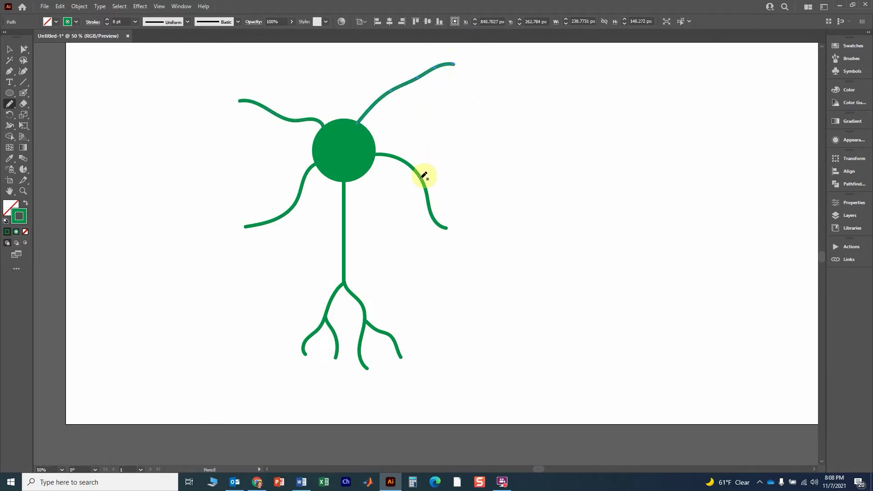
{"action": "mouse_move", "coordinate": [422, 178]}
{"action": "left_mouse_down"}
{"action": "mouse_move", "coordinate": [464, 178]}
{"action": "mouse_move", "coordinate": [477, 191]}
{"action": "left_mouse_up"}
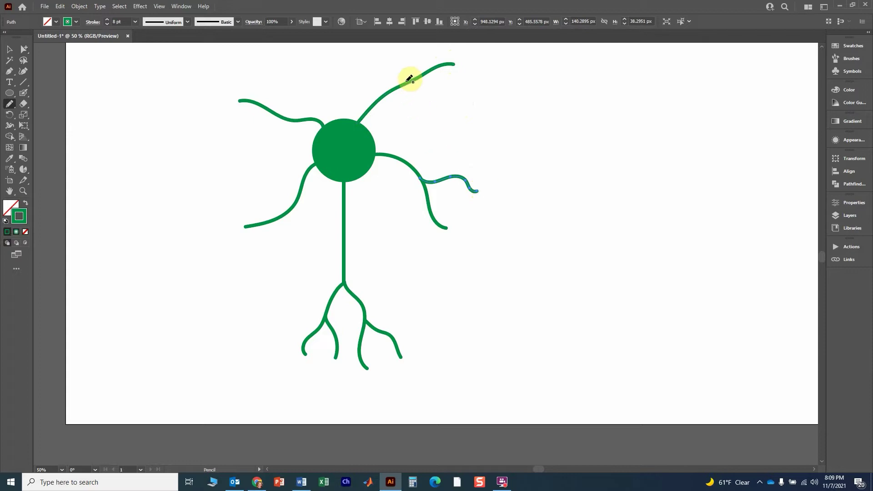
{"action": "left_click_drag", "start_coordinate": [406, 81], "coordinate": [416, 52]}
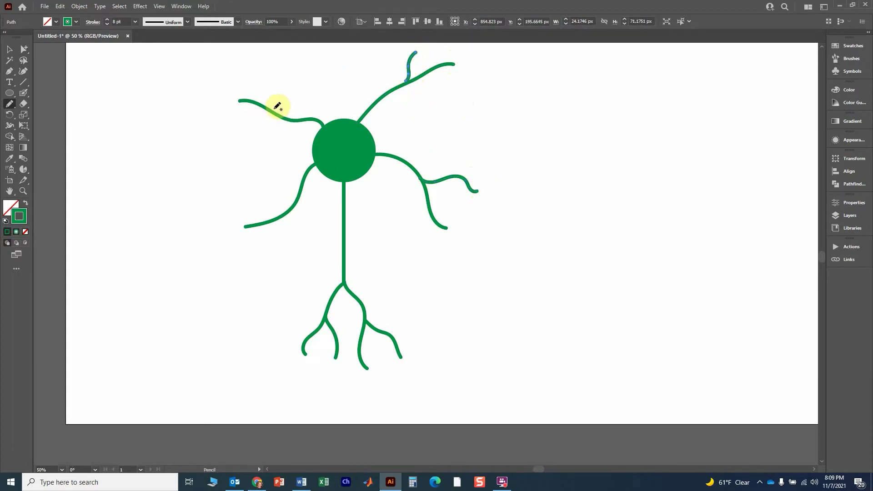
{"action": "scroll", "coordinate": [287, 107], "scroll_direction": "up", "scroll_amount": 1}
- Branch the upper-left and lower-left dendrites, and add dendrites from the top, upper right and left edge
{"action": "mouse_move", "coordinate": [274, 133]}
{"action": "left_mouse_down"}
{"action": "mouse_move", "coordinate": [279, 111]}
{"action": "mouse_move", "coordinate": [265, 96]}
{"action": "left_mouse_up"}
{"action": "left_click_drag", "start_coordinate": [293, 229], "coordinate": [264, 281]}
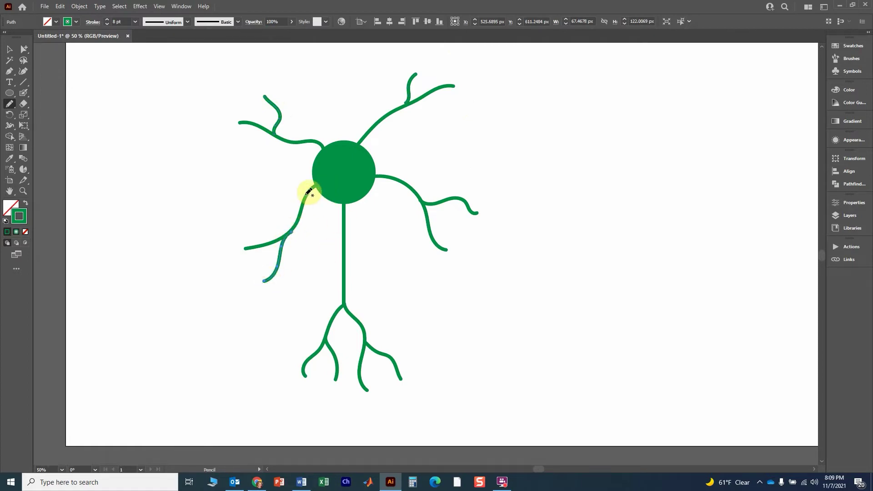
{"action": "left_click_drag", "start_coordinate": [307, 194], "coordinate": [256, 226]}
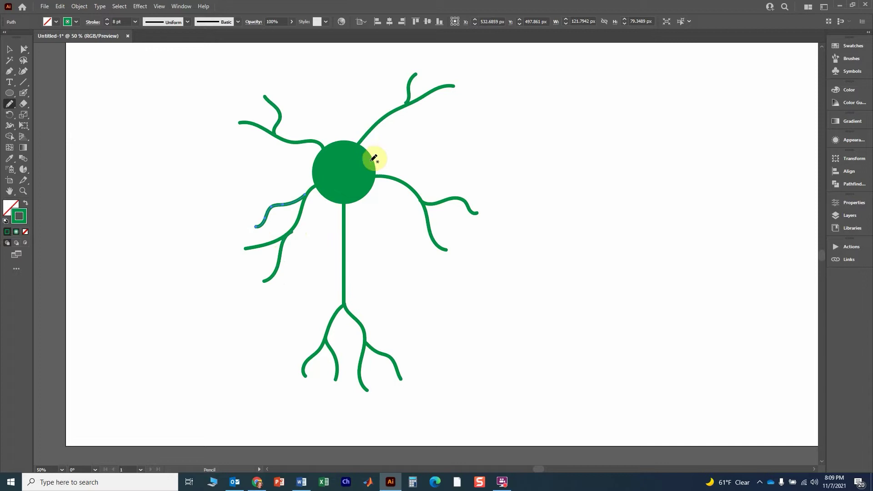
{"action": "mouse_move", "coordinate": [372, 160]}
{"action": "left_mouse_down"}
{"action": "mouse_move", "coordinate": [419, 141]}
{"action": "mouse_move", "coordinate": [457, 144]}
{"action": "mouse_move", "coordinate": [464, 132]}
{"action": "mouse_move", "coordinate": [425, 133]}
{"action": "mouse_move", "coordinate": [443, 108]}
{"action": "left_mouse_up"}
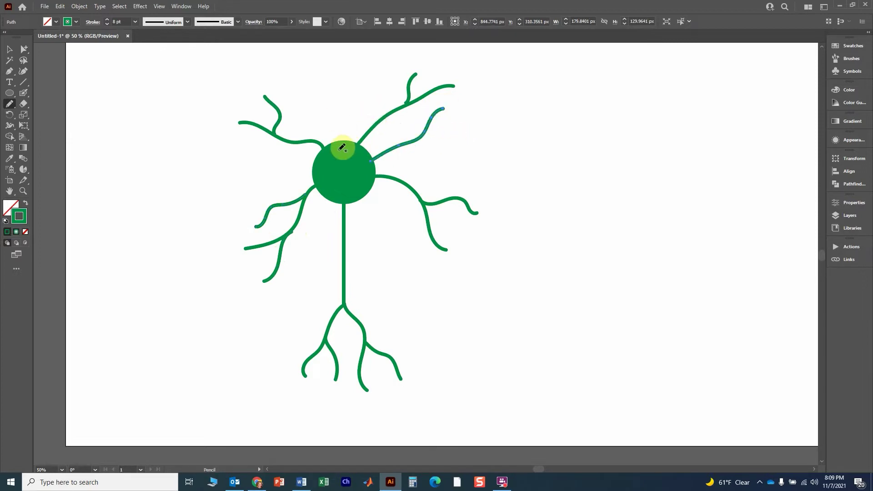
{"action": "mouse_move", "coordinate": [342, 143]}
{"action": "left_mouse_down"}
{"action": "mouse_move", "coordinate": [349, 125]}
{"action": "mouse_move", "coordinate": [333, 73]}
{"action": "left_mouse_up"}
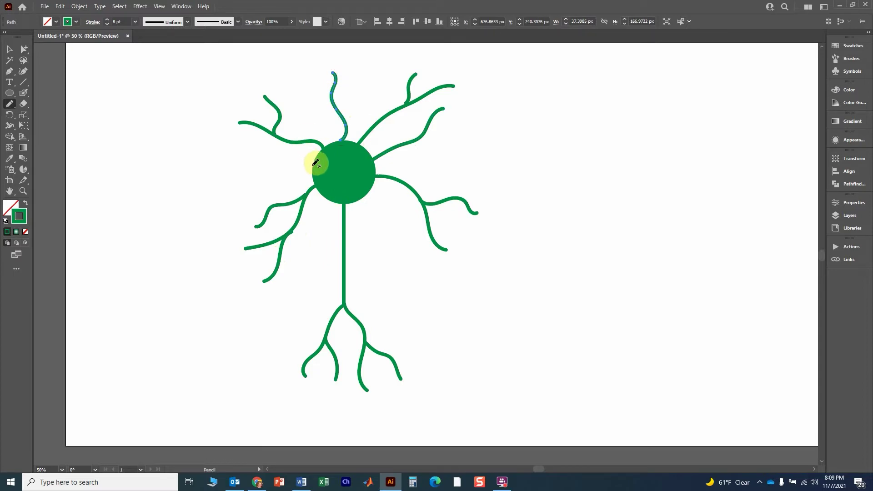
{"action": "left_click_drag", "start_coordinate": [316, 164], "coordinate": [232, 175]}
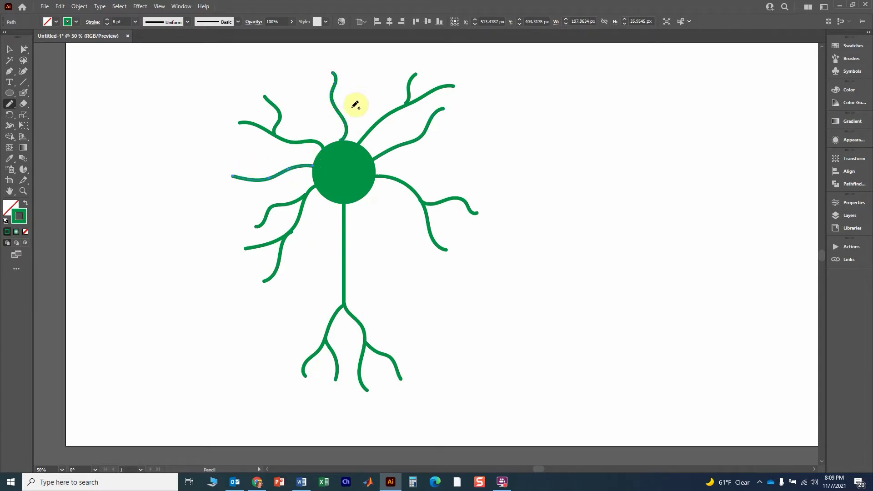
- Branch the top and right dendrites, add a dendrite down the right edge, and twigs at the lower fork
{"action": "left_click_drag", "start_coordinate": [345, 112], "coordinate": [370, 69]}
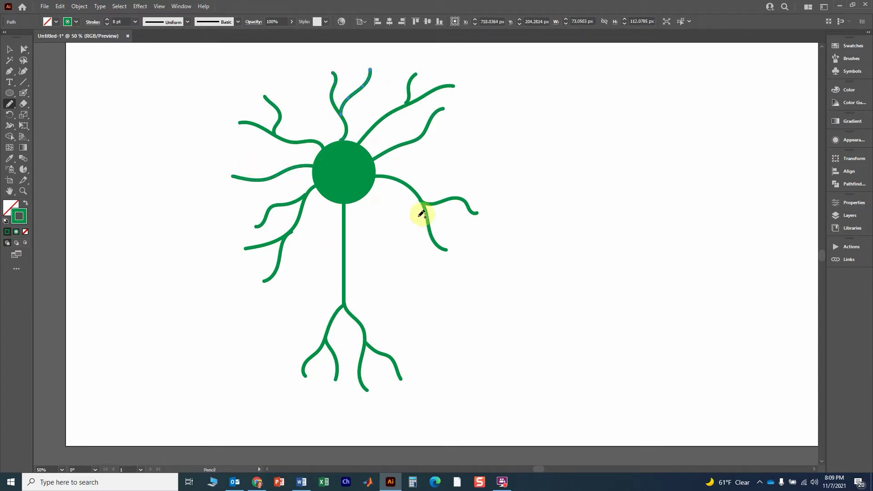
{"action": "left_click_drag", "start_coordinate": [406, 184], "coordinate": [450, 160]}
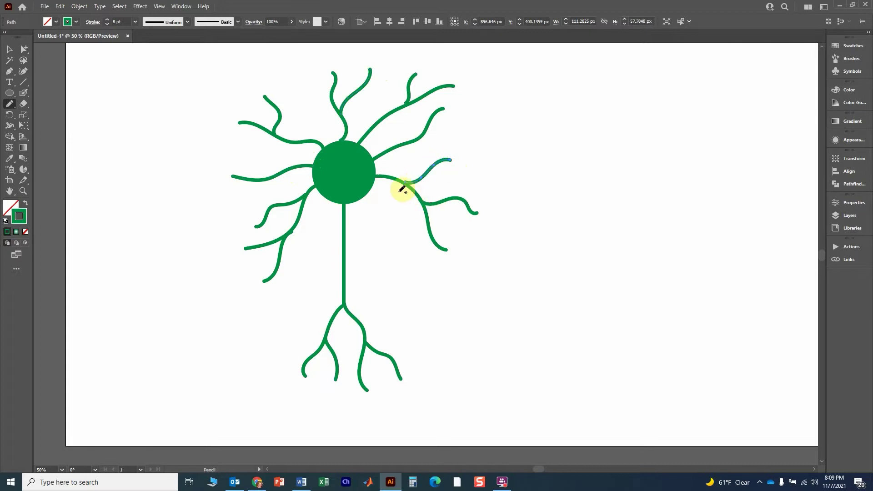
{"action": "left_click_drag", "start_coordinate": [388, 179], "coordinate": [387, 232]}
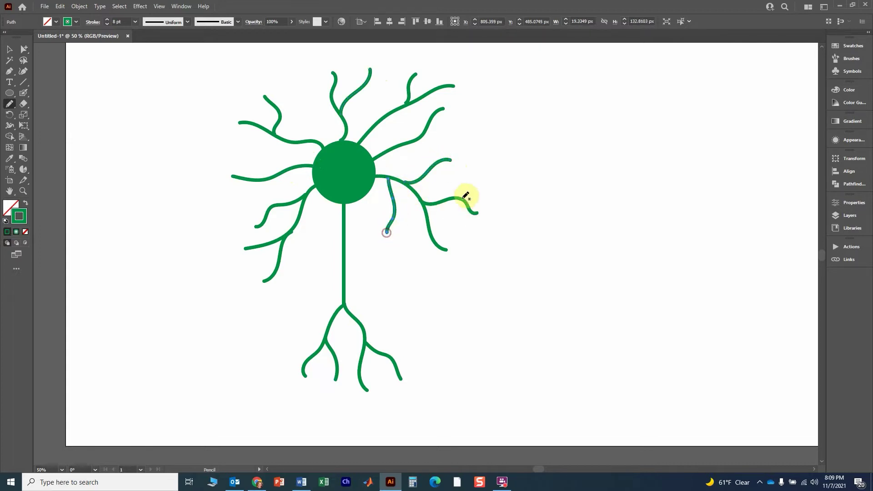
{"action": "left_click_drag", "start_coordinate": [456, 196], "coordinate": [492, 173]}
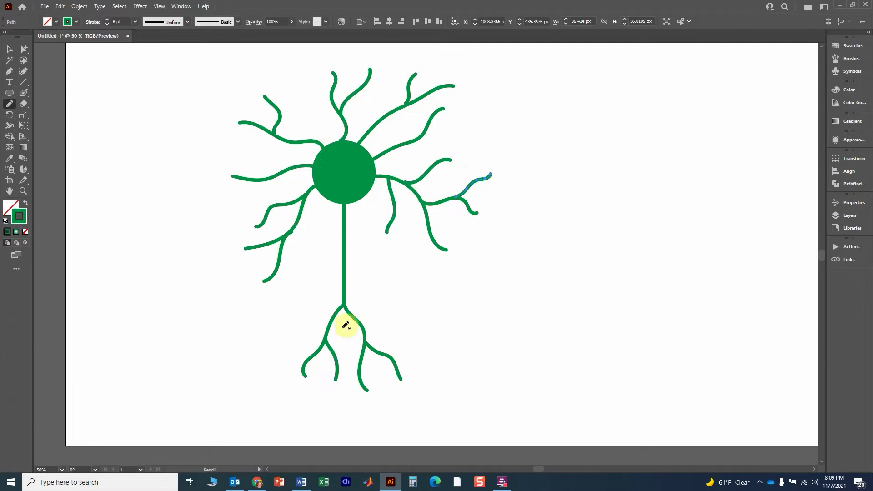
{"action": "left_click_drag", "start_coordinate": [355, 318], "coordinate": [422, 332]}
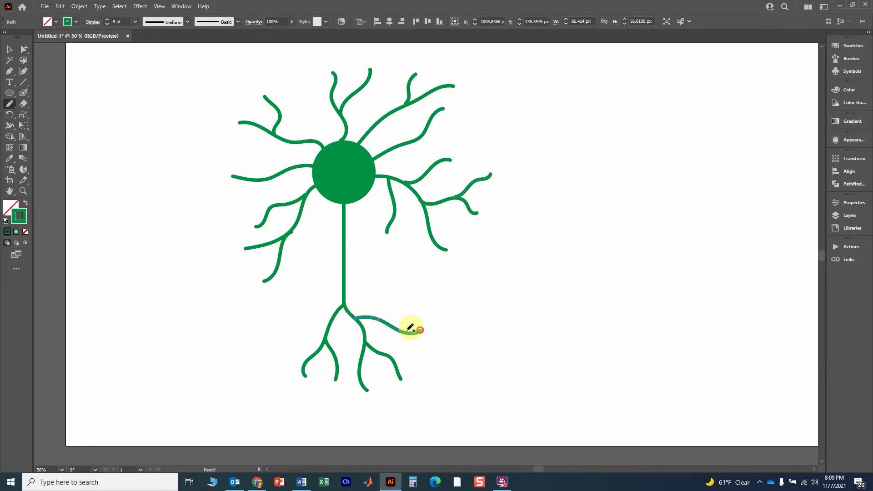
{"action": "left_click_drag", "start_coordinate": [317, 328], "coordinate": [272, 351]}
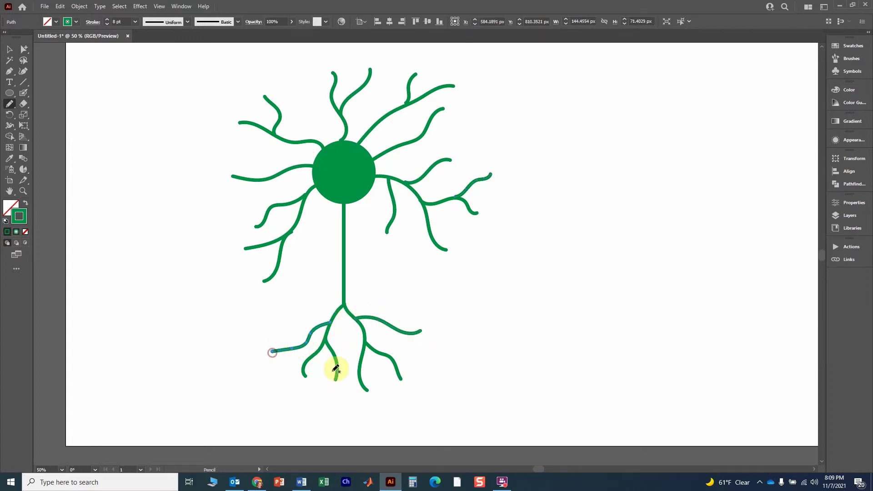
- Add twigs on the lower-right leg and right dendrite, plus two more leftward dendrites
{"action": "left_click_drag", "start_coordinate": [393, 356], "coordinate": [433, 367]}
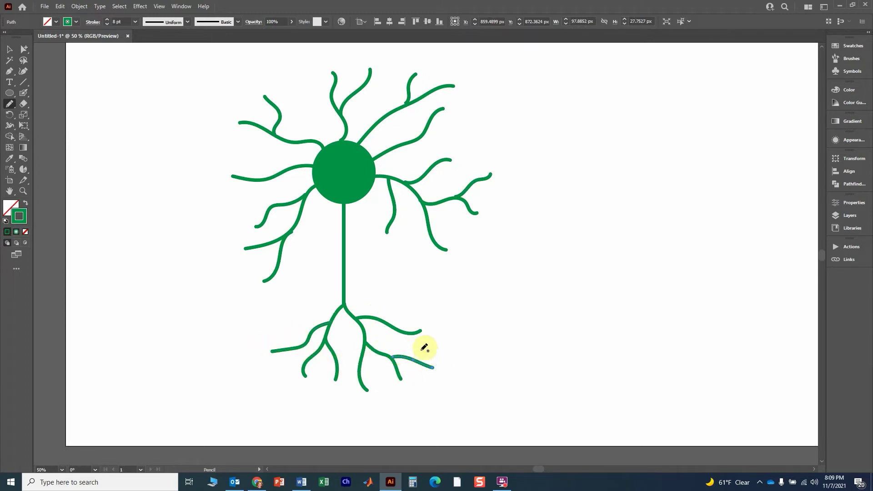
{"action": "left_click_drag", "start_coordinate": [397, 212], "coordinate": [410, 249]}
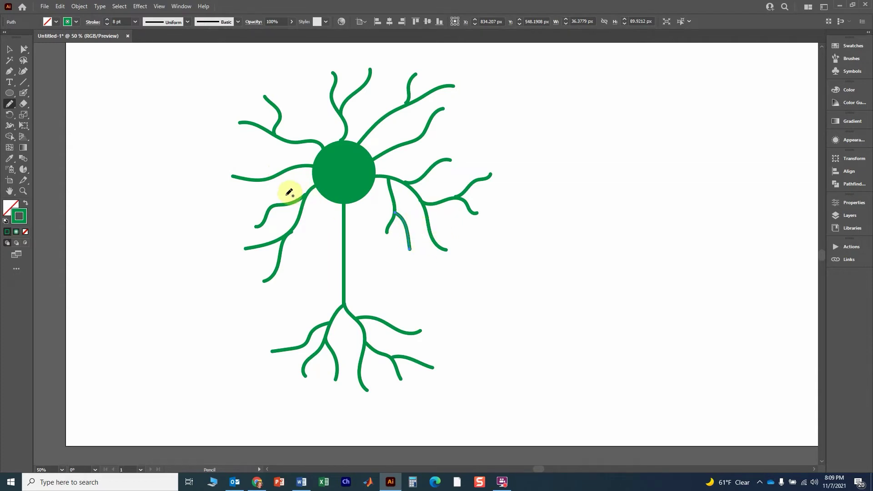
{"action": "left_click_drag", "start_coordinate": [272, 175], "coordinate": [234, 157]}
{"action": "left_click_drag", "start_coordinate": [310, 172], "coordinate": [269, 159]}
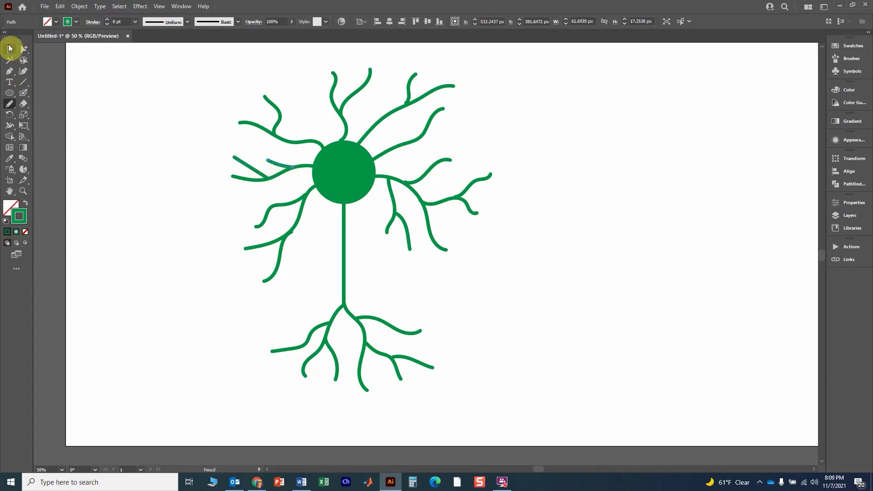
- Select every branch except the green circle and raise their stroke from 8 pt to 10 pt
{"action": "left_click", "coordinate": [9, 48]}
{"action": "left_click", "coordinate": [189, 85]}
{"action": "mouse_move", "coordinate": [197, 67]}
{"action": "left_mouse_down"}
{"action": "mouse_move", "coordinate": [473, 271]}
{"action": "mouse_move", "coordinate": [576, 392]}
{"action": "left_mouse_up"}
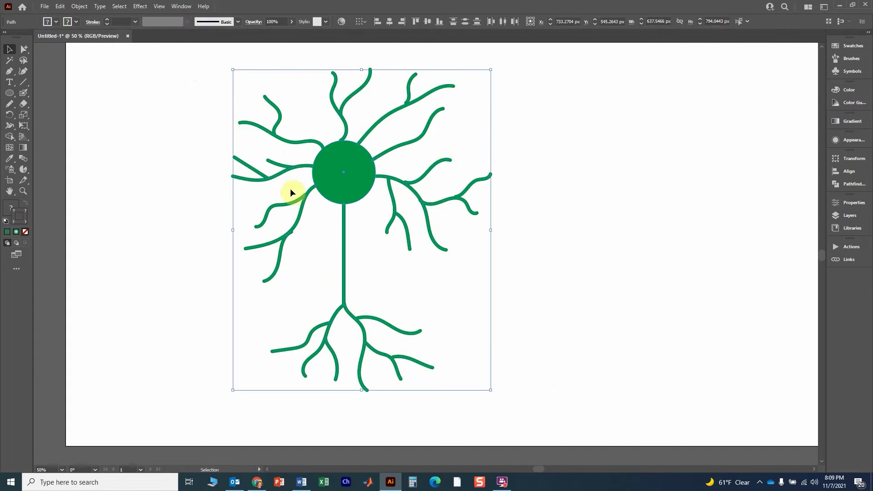
{"action": "left_click", "coordinate": [566, 224]}
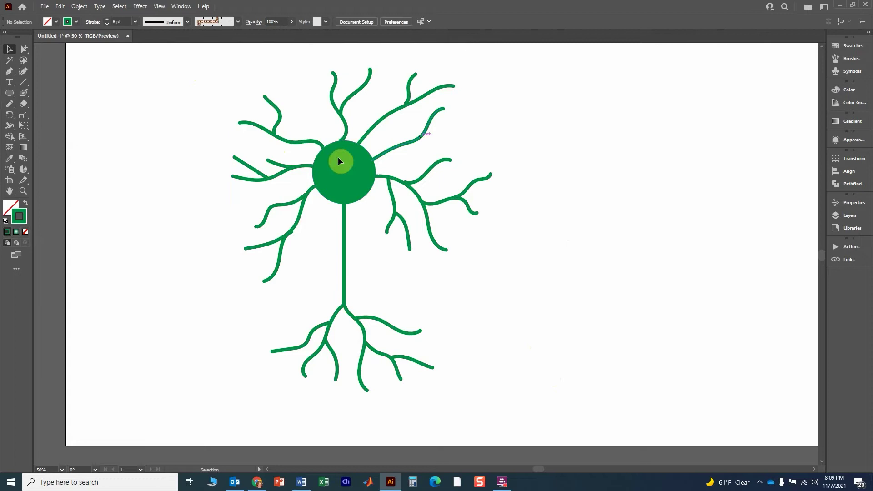
{"action": "mouse_move", "coordinate": [209, 63]}
{"action": "left_mouse_down"}
{"action": "mouse_move", "coordinate": [385, 209]}
{"action": "mouse_move", "coordinate": [567, 413]}
{"action": "left_mouse_up"}
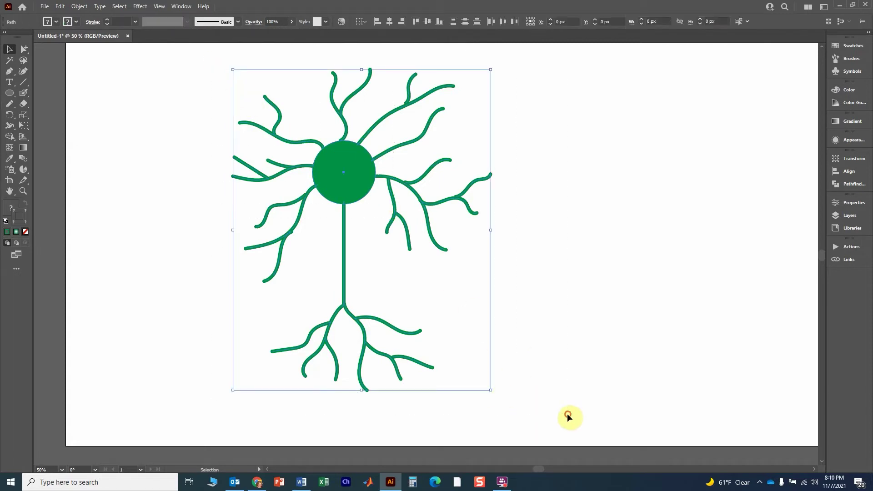
{"action": "left_click", "coordinate": [354, 165], "text": "shift"}
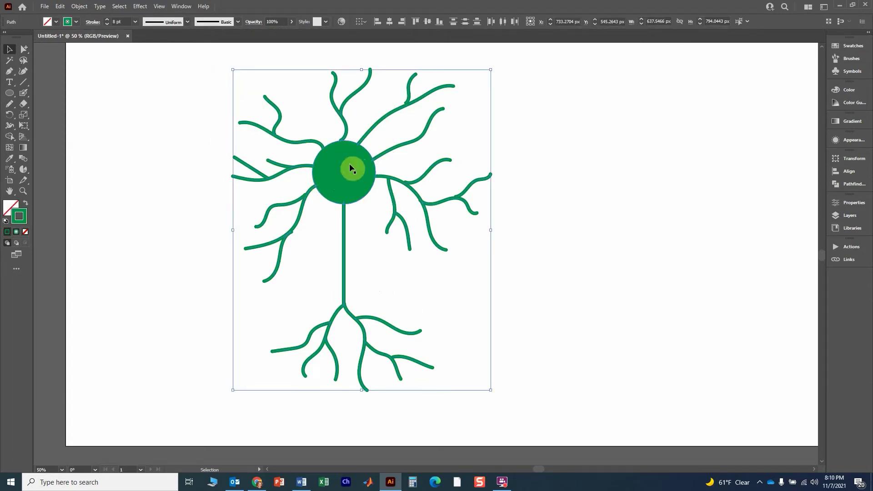
{"action": "left_click", "coordinate": [107, 19]}
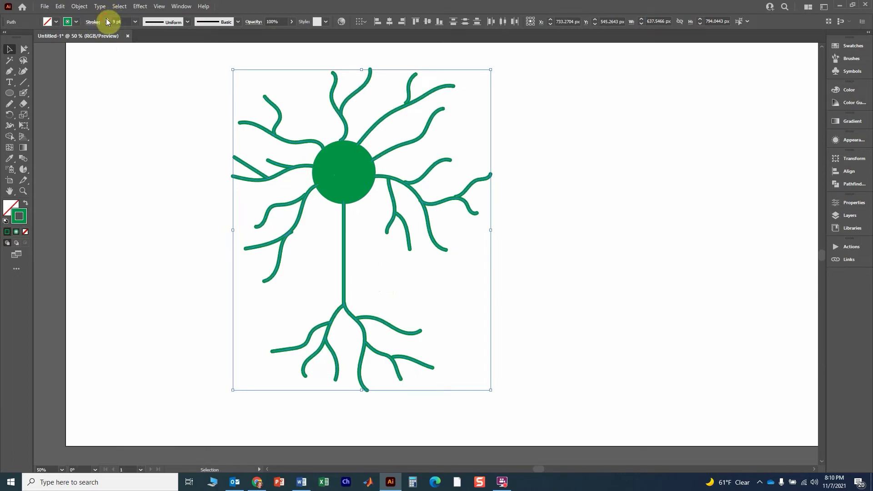
{"action": "left_click", "coordinate": [106, 20]}
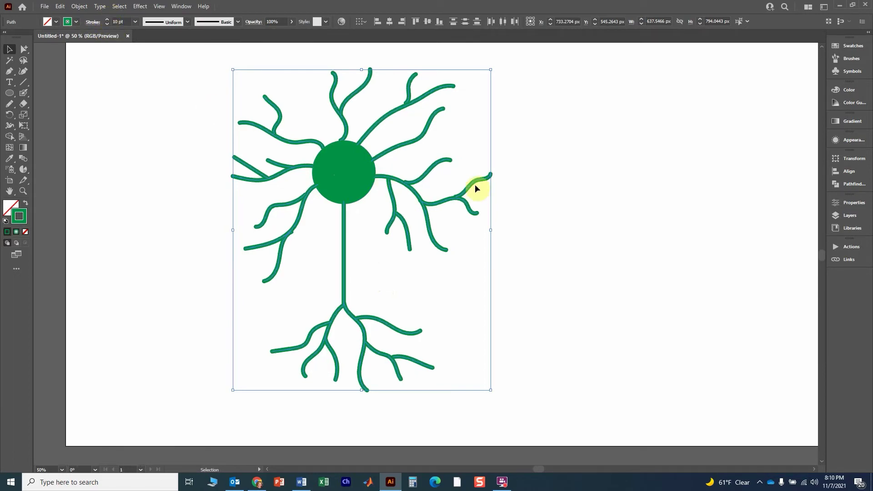
- Zoom in and nudge the upper-right and far-right branches so they meet their parent dendrites
{"action": "left_click", "coordinate": [555, 213]}
{"action": "scroll", "coordinate": [423, 187], "scroll_direction": "up", "scroll_amount": 4}
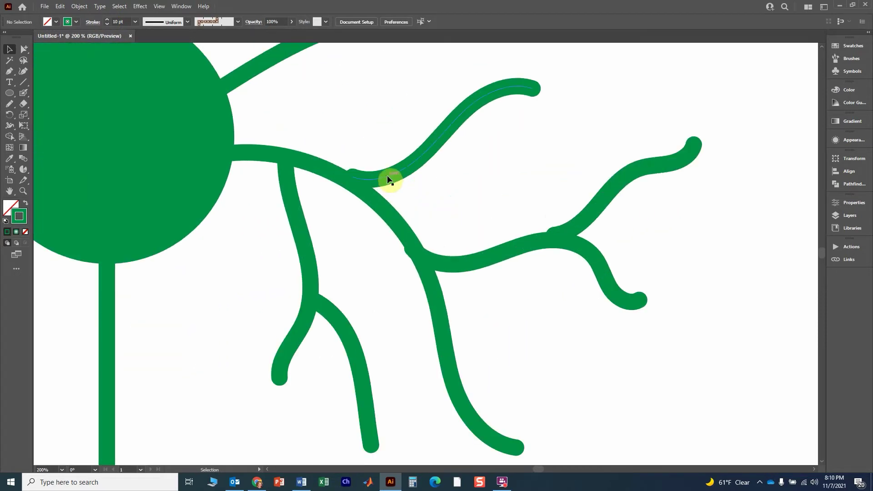
{"action": "left_click_drag", "start_coordinate": [387, 178], "coordinate": [386, 182]}
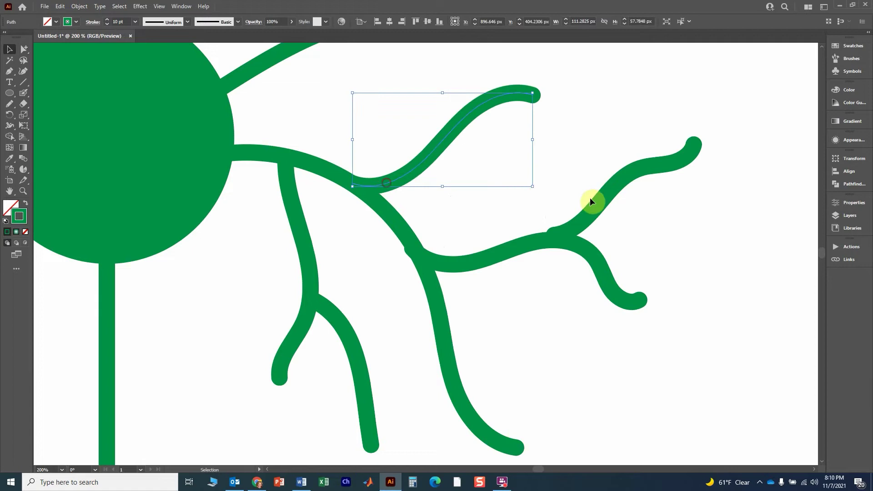
{"action": "left_click", "coordinate": [590, 198]}
{"action": "left_click", "coordinate": [594, 208]}
{"action": "left_click_drag", "start_coordinate": [593, 207], "coordinate": [594, 213]}
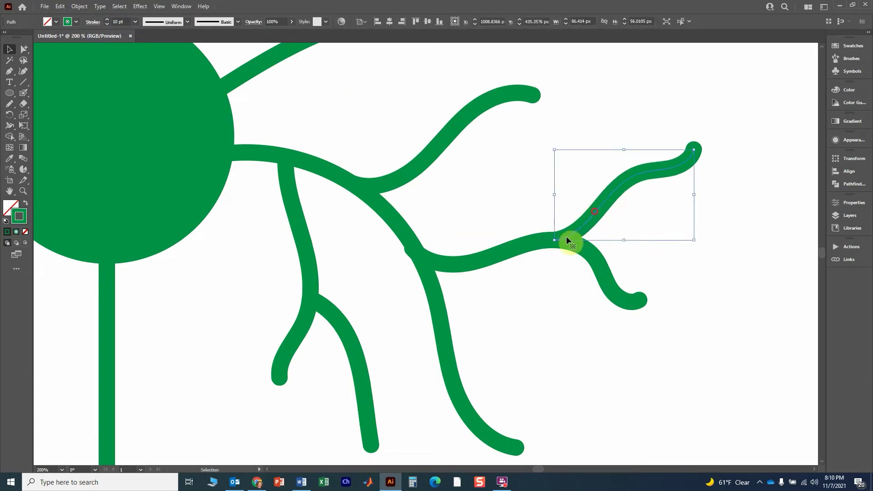
{"action": "left_click_drag", "start_coordinate": [542, 182], "coordinate": [712, 317]}
{"action": "left_click_drag", "start_coordinate": [504, 251], "coordinate": [506, 249]}
- Nudge the small upper branch onto its parent branch
{"action": "scroll", "coordinate": [425, 227], "scroll_direction": "up", "scroll_amount": 5}
{"action": "scroll", "coordinate": [426, 227], "scroll_direction": "up", "scroll_amount": 4}
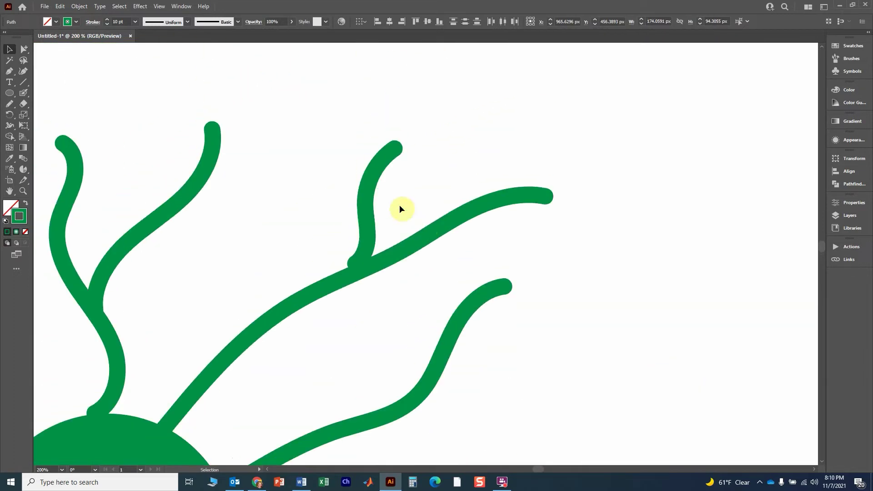
{"action": "left_click_drag", "start_coordinate": [364, 225], "coordinate": [371, 227]}
{"action": "left_click", "coordinate": [275, 266]}
- Redraw the end of the curvy branch above the body so it runs into the body
{"action": "left_click_drag", "start_coordinate": [190, 301], "coordinate": [647, 111]}
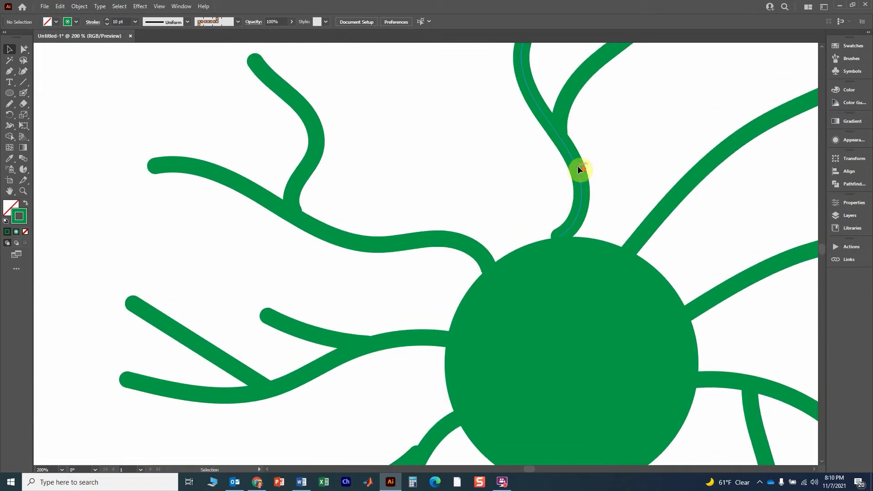
{"action": "left_click_drag", "start_coordinate": [581, 171], "coordinate": [577, 264]}
{"action": "left_click", "coordinate": [577, 264]}
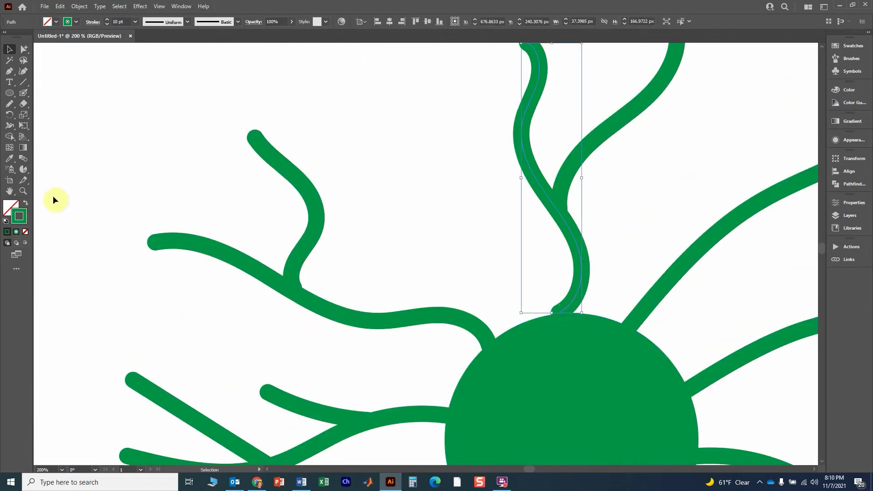
{"action": "left_click", "coordinate": [14, 103]}
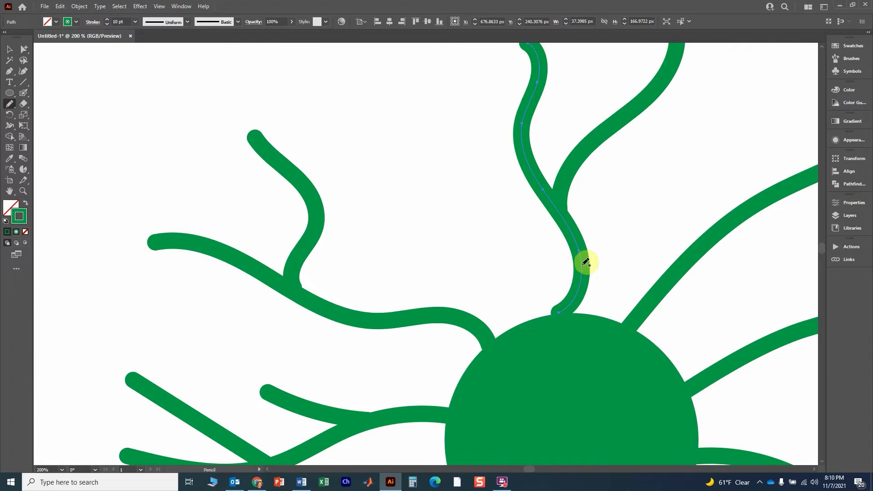
{"action": "left_click_drag", "start_coordinate": [577, 294], "coordinate": [561, 327]}
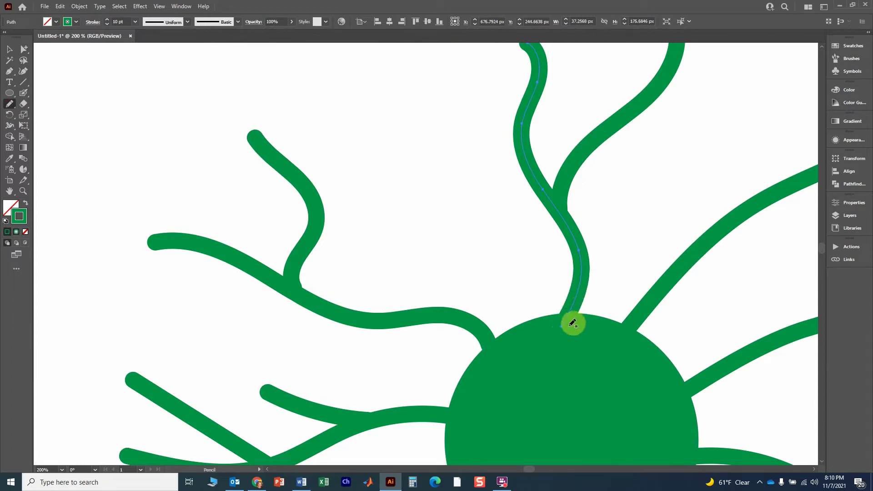
{"action": "left_click", "coordinate": [10, 48]}
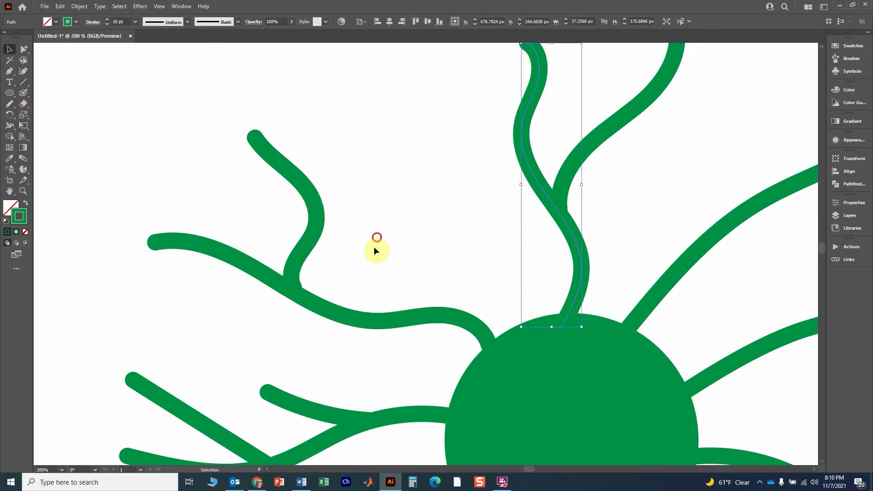
{"action": "left_click", "coordinate": [346, 281]}
- Nudge the lower-left branches and redraw one end to join its neighbour, then fit the artboard
{"action": "left_click_drag", "start_coordinate": [359, 262], "coordinate": [505, 61]}
{"action": "left_click_drag", "start_coordinate": [484, 282], "coordinate": [318, 153]}
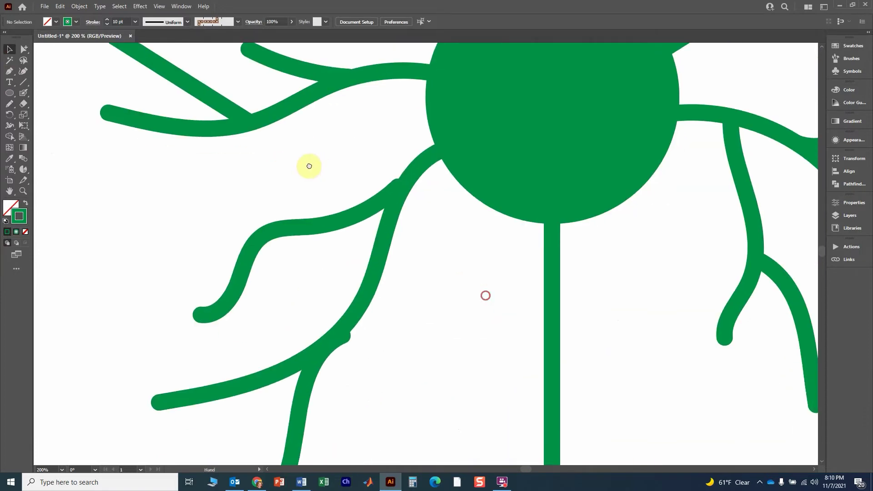
{"action": "left_click_drag", "start_coordinate": [354, 216], "coordinate": [356, 219]}
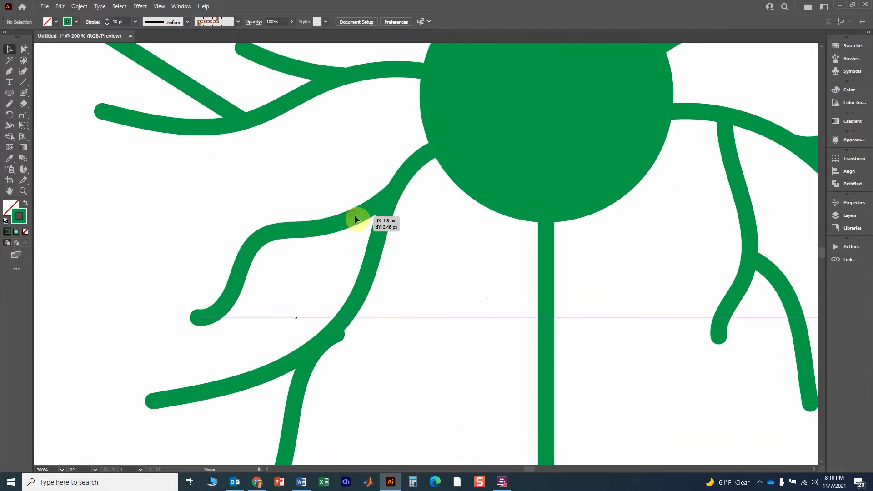
{"action": "left_click", "coordinate": [376, 340]}
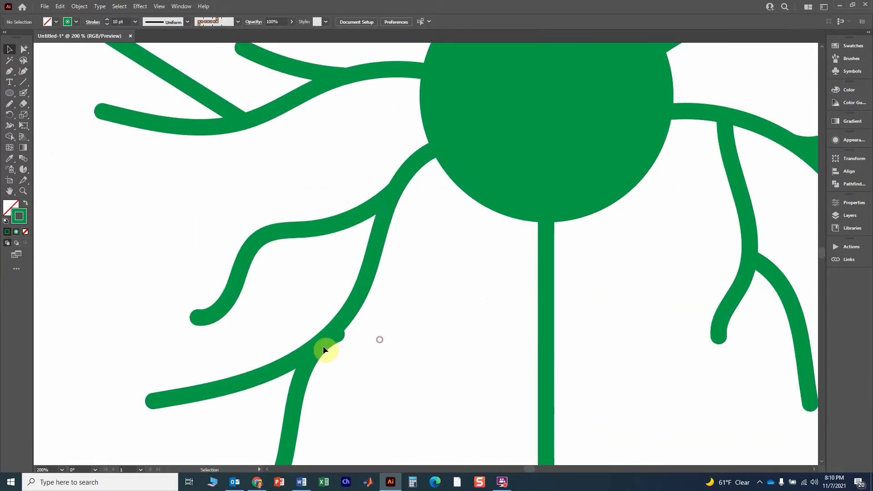
{"action": "left_click_drag", "start_coordinate": [299, 378], "coordinate": [299, 378]}
{"action": "left_click", "coordinate": [299, 379]}
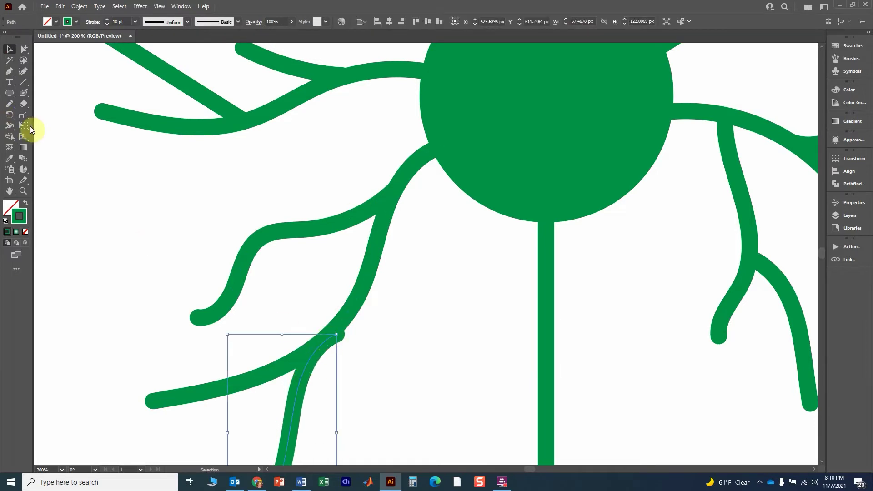
{"action": "left_click", "coordinate": [10, 103]}
{"action": "mouse_move", "coordinate": [327, 327]}
{"action": "left_mouse_down"}
{"action": "mouse_move", "coordinate": [335, 335]}
{"action": "mouse_move", "coordinate": [327, 337]}
{"action": "mouse_move", "coordinate": [342, 320]}
{"action": "left_mouse_up"}
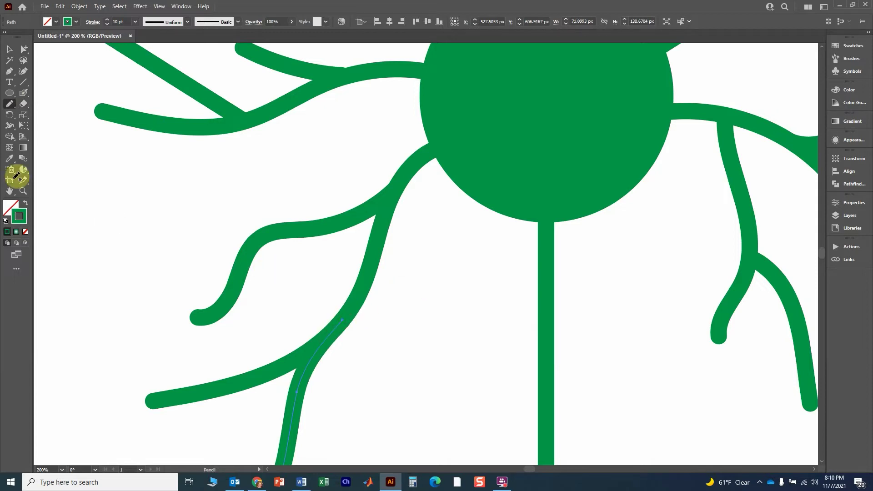
{"action": "left_click", "coordinate": [9, 48]}
{"action": "left_click", "coordinate": [416, 296]}
{"action": "key", "text": "ctrl+0"}
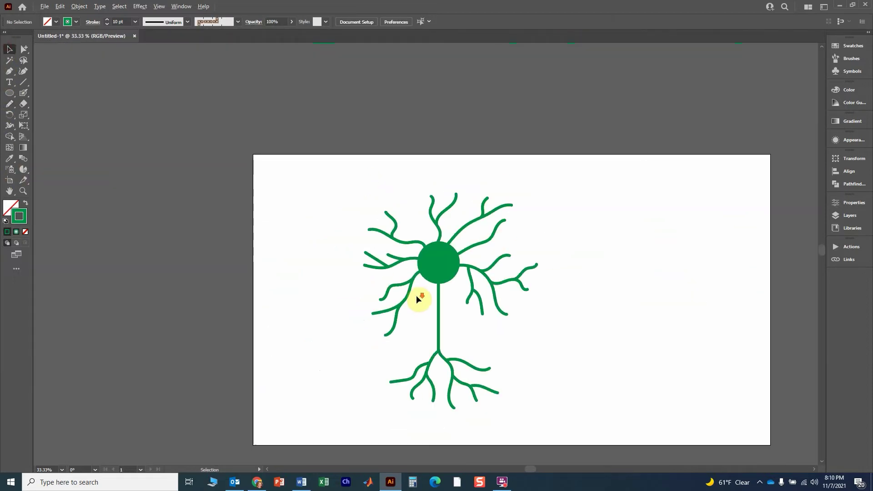
- Select the whole neuron and apply Object > Expand with Fill and Stroke checked
{"action": "scroll", "coordinate": [377, 269], "scroll_direction": "down", "scroll_amount": 2}
{"action": "scroll", "coordinate": [422, 326], "scroll_direction": "up", "scroll_amount": 3}
{"action": "scroll", "coordinate": [422, 326], "scroll_direction": "up", "scroll_amount": 1}
{"action": "scroll", "coordinate": [398, 301], "scroll_direction": "down", "scroll_amount": 2}
{"action": "scroll", "coordinate": [370, 264], "scroll_direction": "up", "scroll_amount": 1}
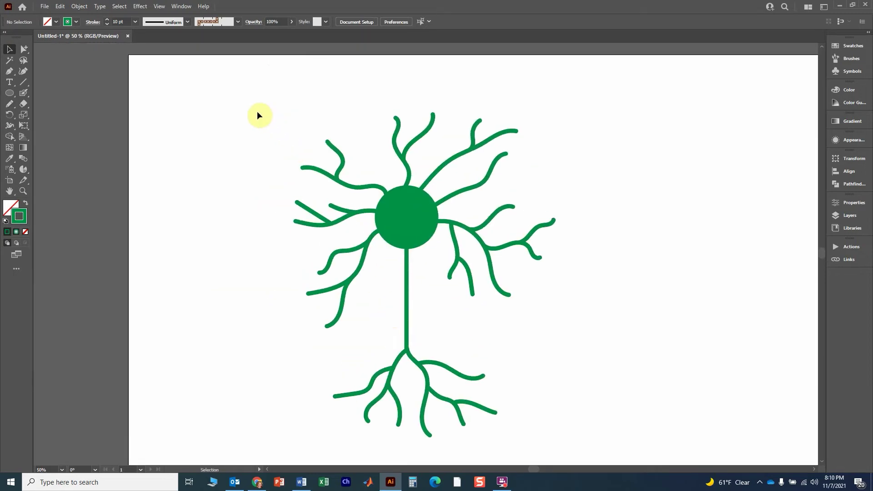
{"action": "left_click_drag", "start_coordinate": [260, 78], "coordinate": [641, 448]}
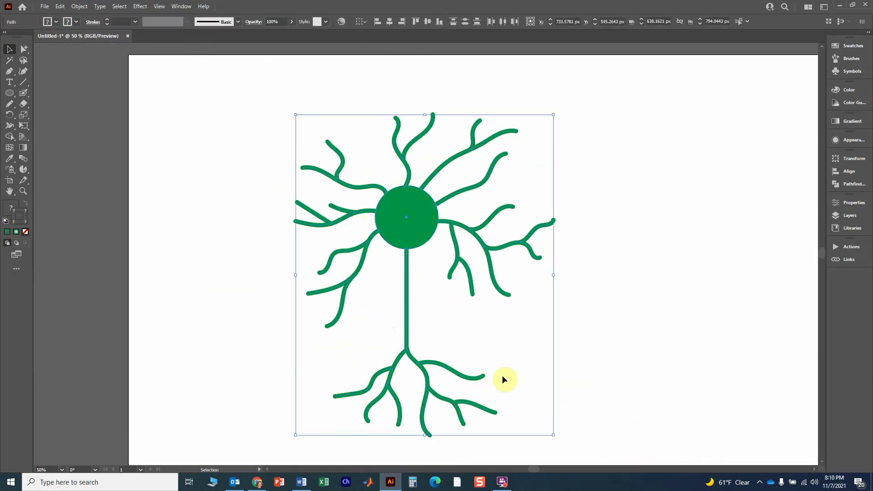
{"action": "left_click", "coordinate": [79, 6]}
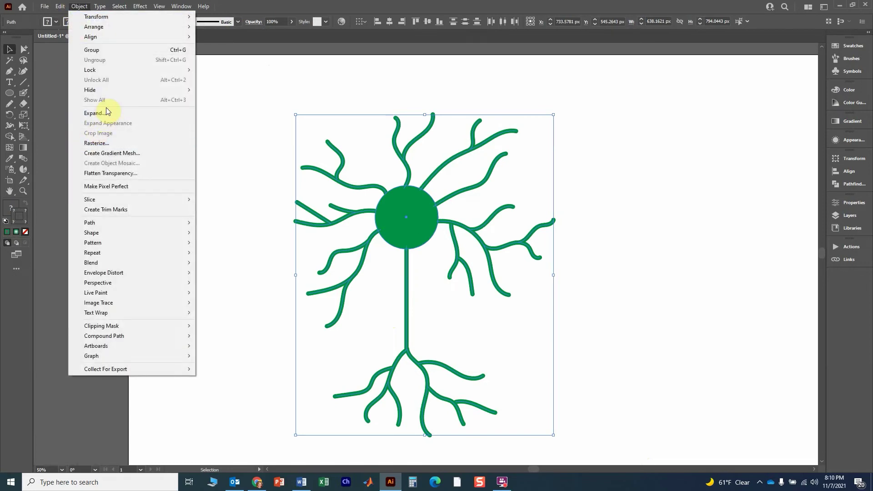
{"action": "left_click", "coordinate": [105, 113]}
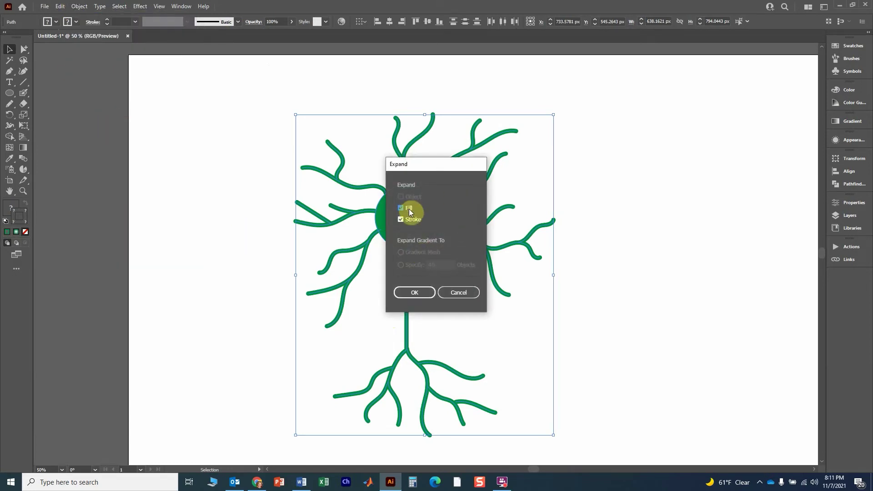
{"action": "left_click", "coordinate": [418, 294]}
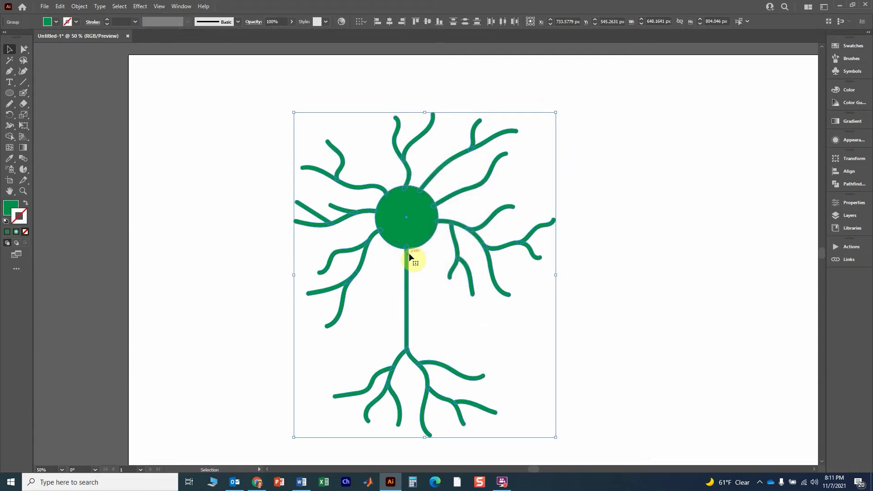
{"action": "scroll", "coordinate": [409, 256], "scroll_direction": "up", "scroll_amount": 4}
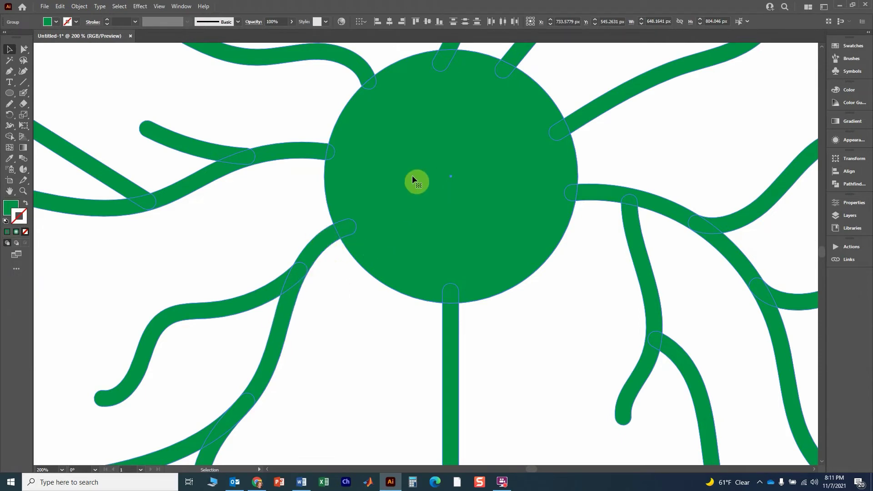
{"action": "scroll", "coordinate": [431, 269], "scroll_direction": "down", "scroll_amount": 3}
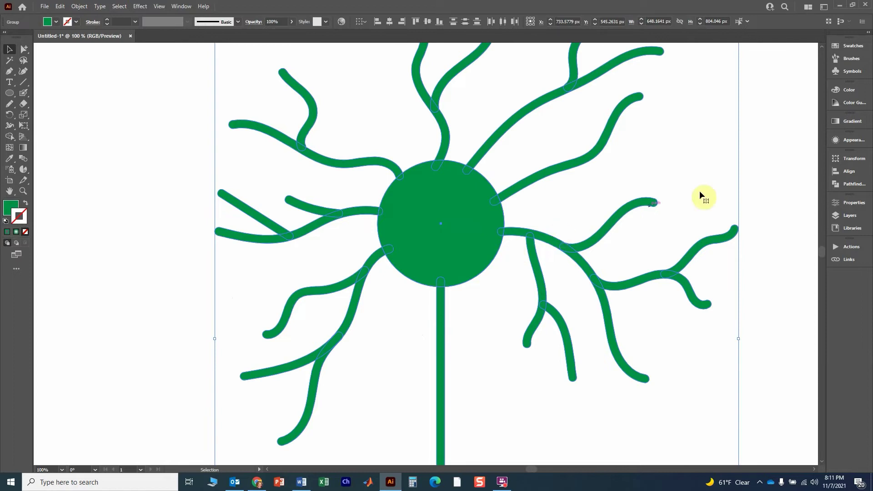
- Merge the green circle and expanded dendrite shapes with the Pathfinder Merge button
{"action": "left_click", "coordinate": [851, 184]}
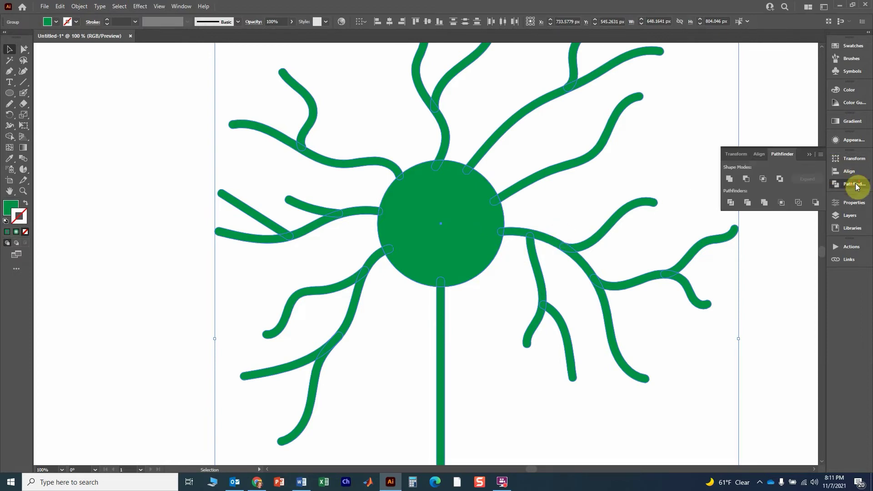
{"action": "left_click", "coordinate": [763, 204]}
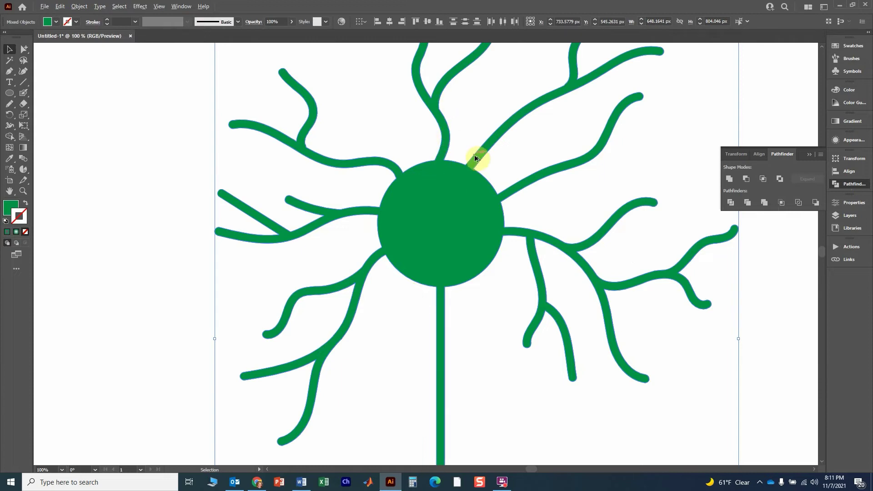
{"action": "scroll", "coordinate": [474, 155], "scroll_direction": "up", "scroll_amount": 4}
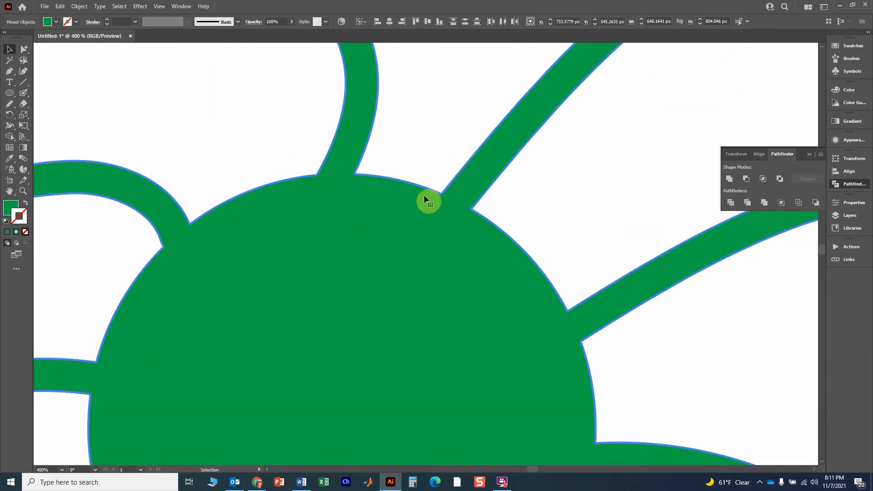
{"action": "scroll", "coordinate": [433, 260], "scroll_direction": "down", "scroll_amount": 5}
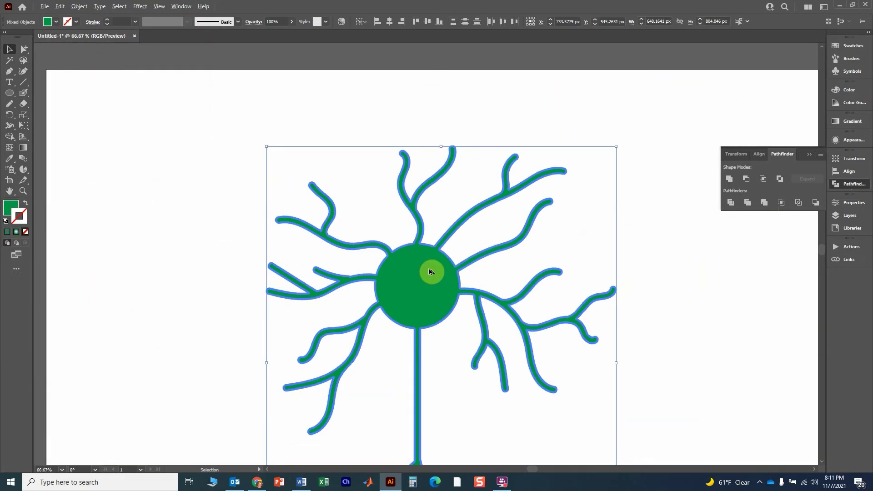
{"action": "left_click_drag", "start_coordinate": [413, 292], "coordinate": [395, 192]}
{"action": "scroll", "coordinate": [394, 191], "scroll_direction": "down", "scroll_amount": 1}
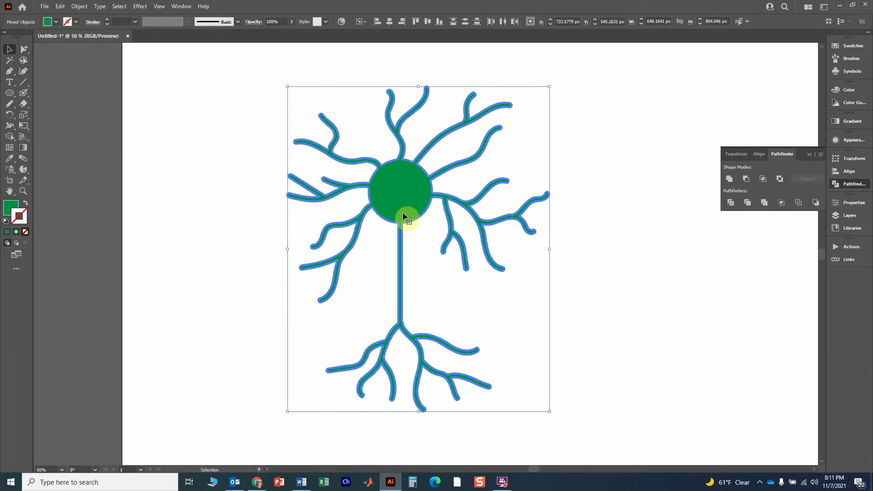
- Apply the 3D and Materials Inflate effect so the body becomes a shaded sphere and the dendrites become tubes
{"action": "left_click", "coordinate": [141, 7]}
{"action": "mouse_move", "coordinate": [150, 62]}
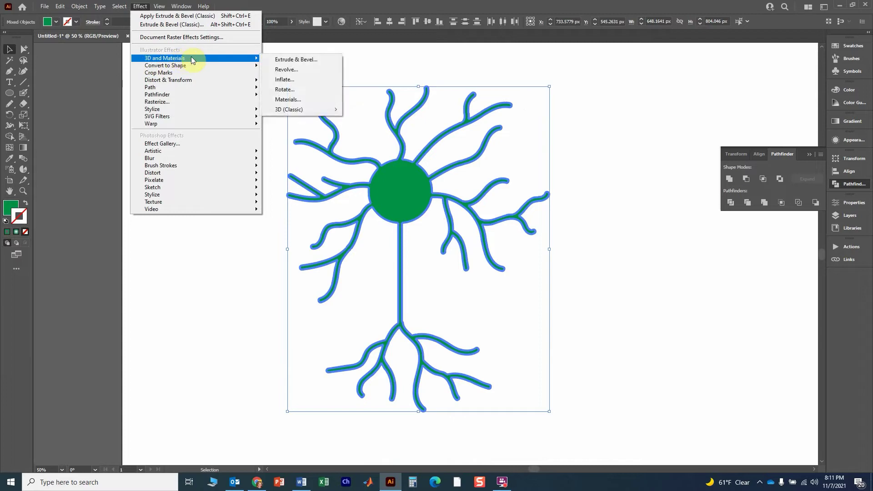
{"action": "mouse_move", "coordinate": [234, 55]}
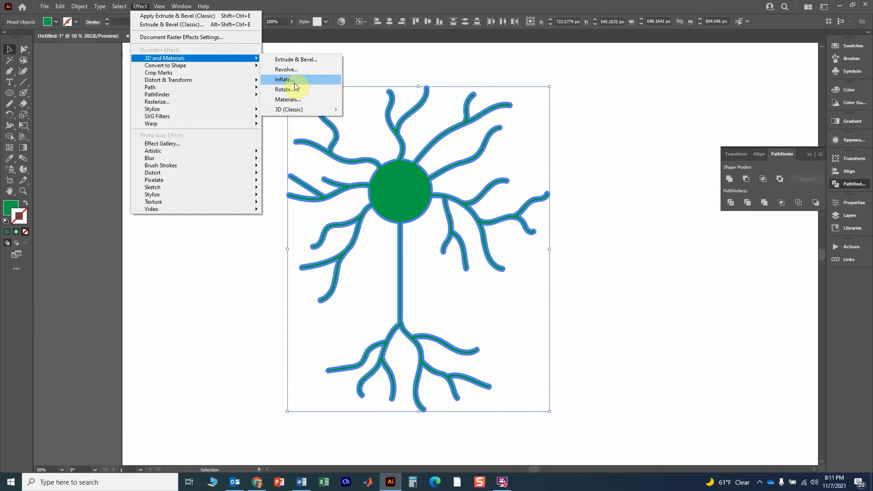
{"action": "left_click", "coordinate": [293, 83]}
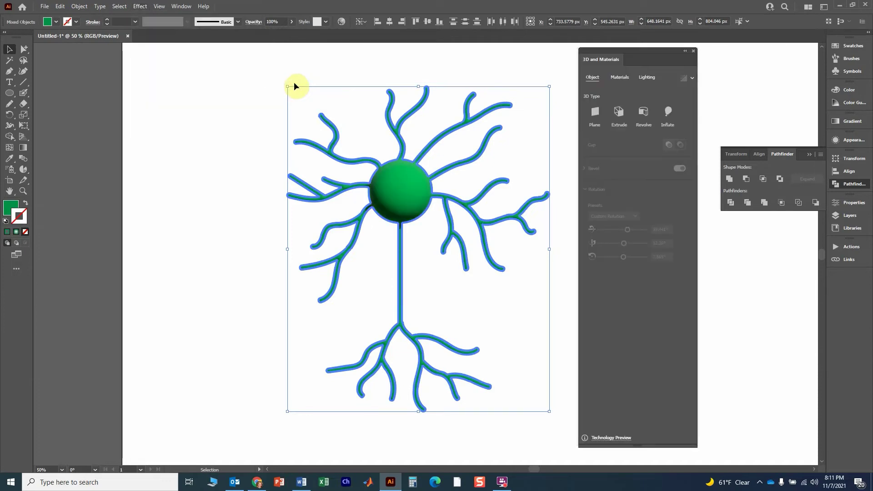
{"action": "left_click", "coordinate": [514, 298]}
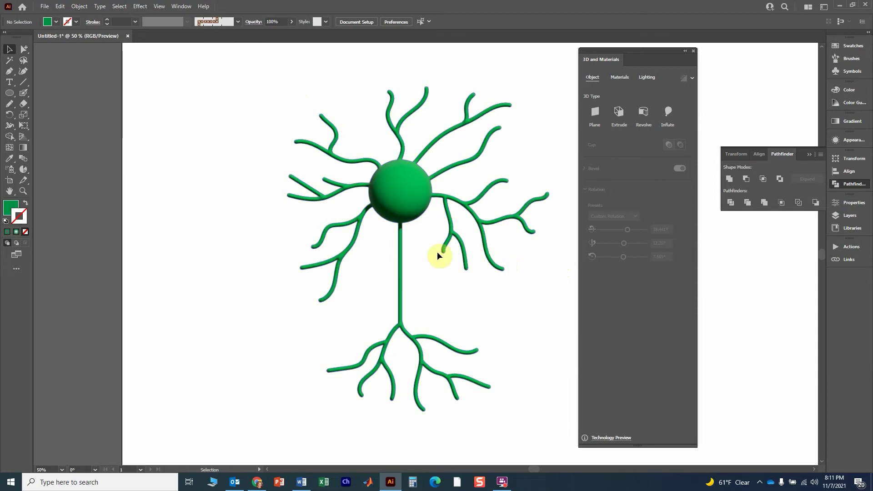
{"action": "scroll", "coordinate": [473, 218], "scroll_direction": "up", "scroll_amount": 4}
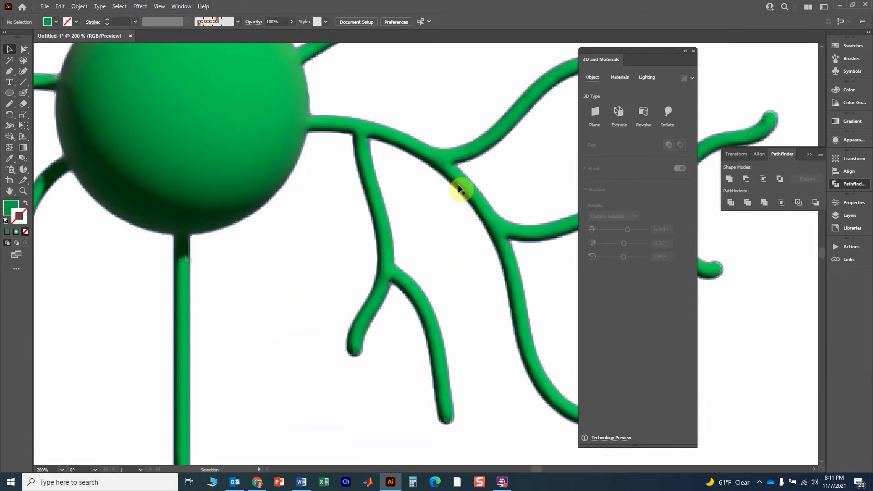
{"action": "scroll", "coordinate": [459, 191], "scroll_direction": "down", "scroll_amount": 1}
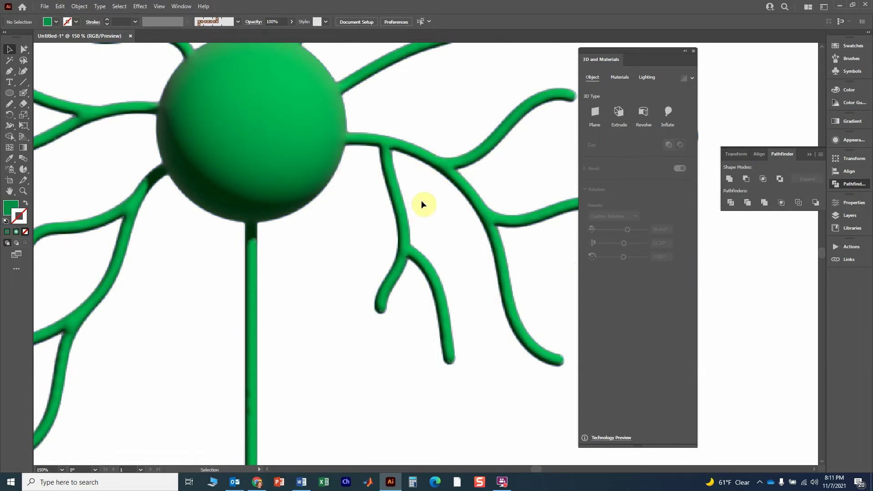
{"action": "scroll", "coordinate": [459, 139], "scroll_direction": "up", "scroll_amount": 4}
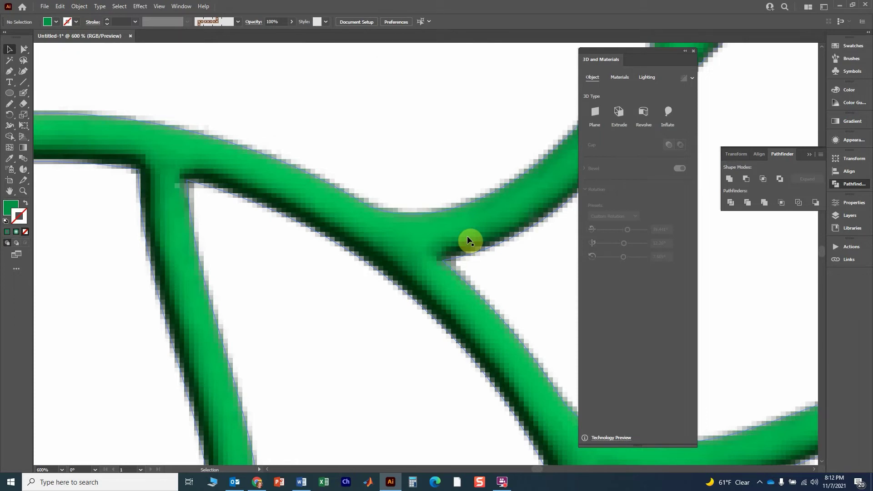
{"action": "scroll", "coordinate": [467, 236], "scroll_direction": "down", "scroll_amount": 5}
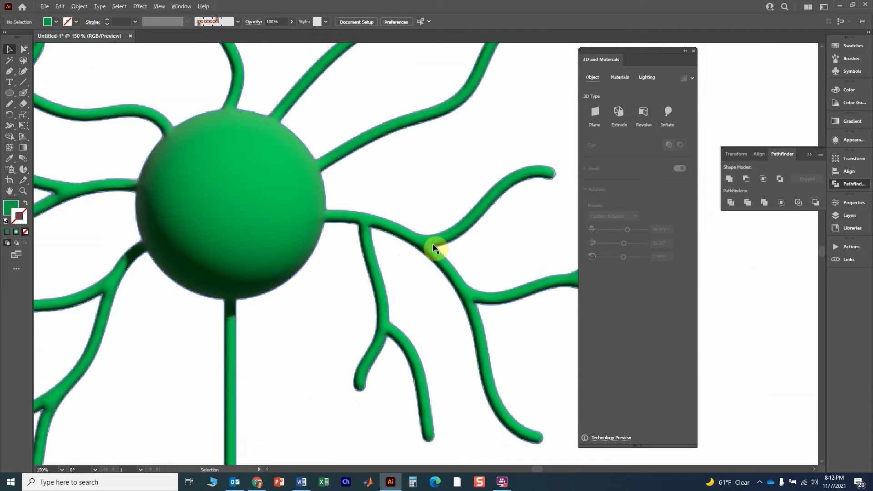
{"action": "scroll", "coordinate": [434, 248], "scroll_direction": "down", "scroll_amount": 2}
{"action": "scroll", "coordinate": [415, 263], "scroll_direction": "down", "scroll_amount": 2}
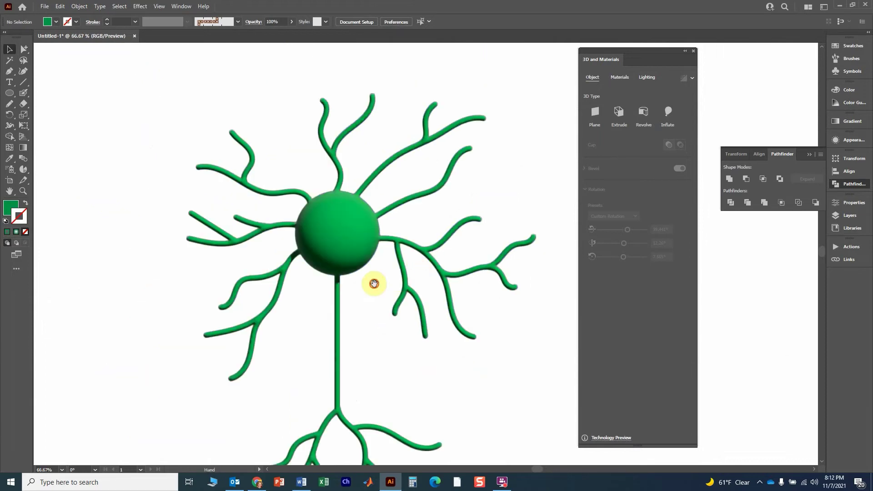
{"action": "left_click_drag", "start_coordinate": [374, 284], "coordinate": [394, 233]}
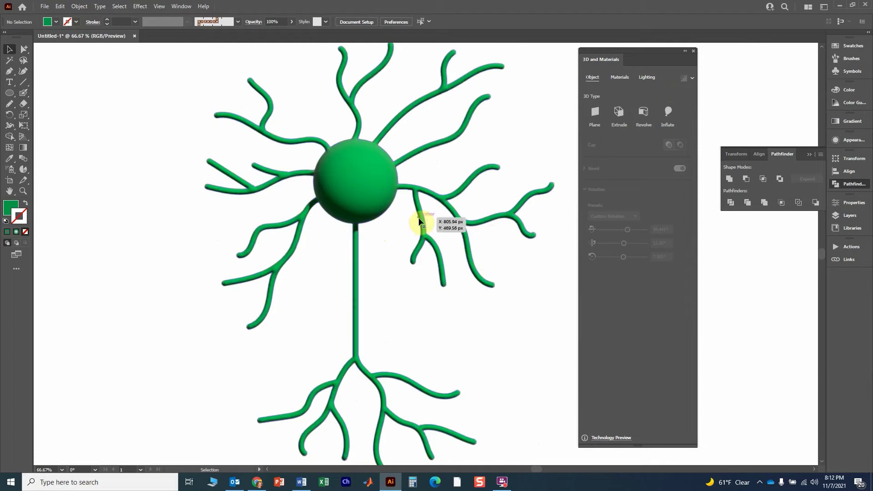
{"action": "scroll", "coordinate": [440, 206], "scroll_direction": "up", "scroll_amount": 4}
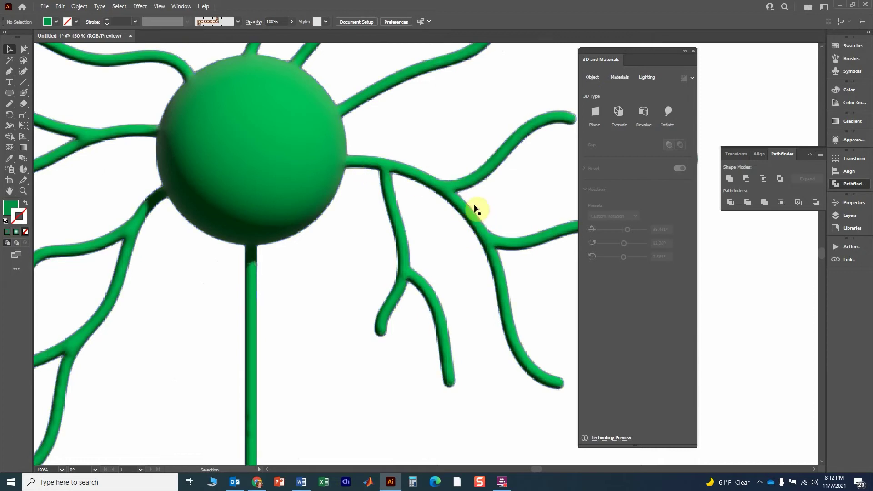
{"action": "scroll", "coordinate": [452, 226], "scroll_direction": "down", "scroll_amount": 2}
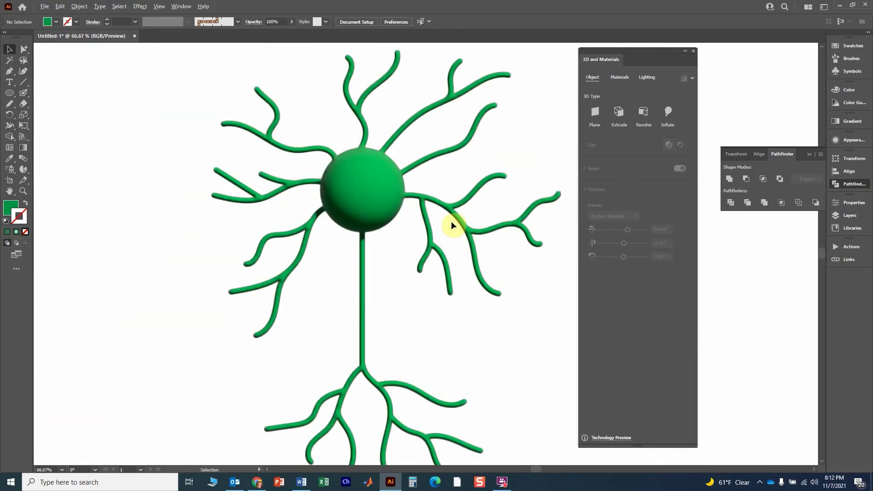
- Tilt the inflated neuron to a first 3D angle, deselecting and reselecting it to preview
{"action": "left_click", "coordinate": [366, 203]}
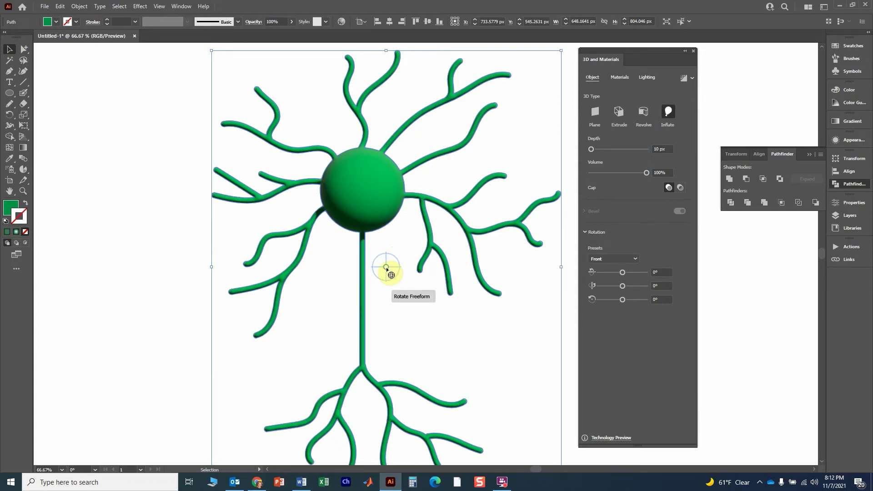
{"action": "mouse_move", "coordinate": [386, 268]}
{"action": "left_mouse_down"}
{"action": "mouse_move", "coordinate": [392, 247]}
{"action": "mouse_move", "coordinate": [375, 248]}
{"action": "mouse_move", "coordinate": [382, 246]}
{"action": "mouse_move", "coordinate": [383, 235]}
{"action": "mouse_move", "coordinate": [371, 242]}
{"action": "mouse_move", "coordinate": [377, 234]}
{"action": "left_mouse_up"}
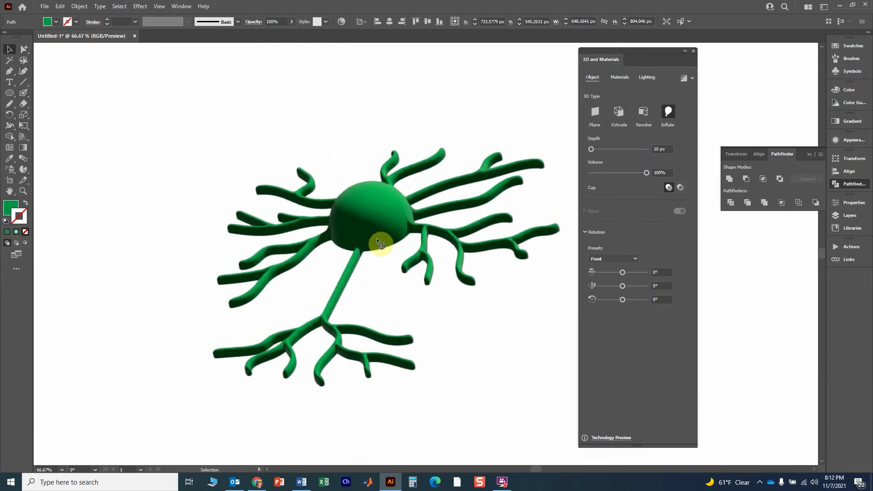
{"action": "key", "text": "ctrl+a"}
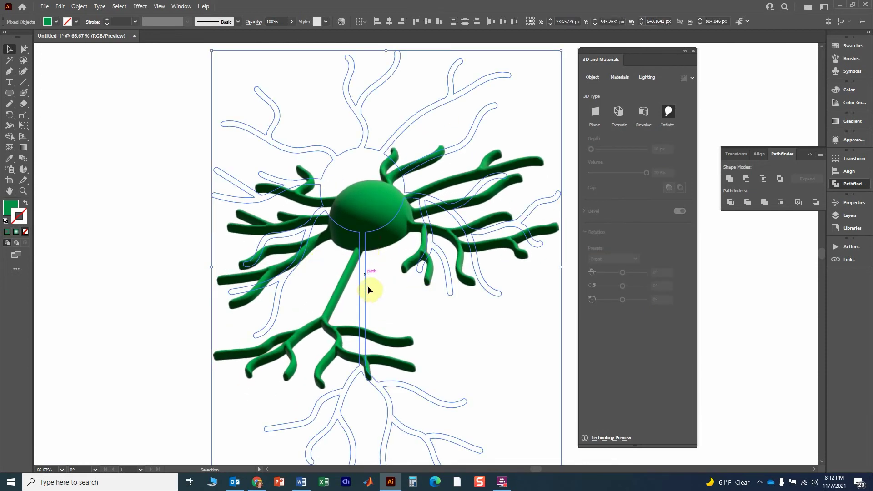
{"action": "left_click", "coordinate": [453, 330]}
{"action": "left_click", "coordinate": [370, 239]}
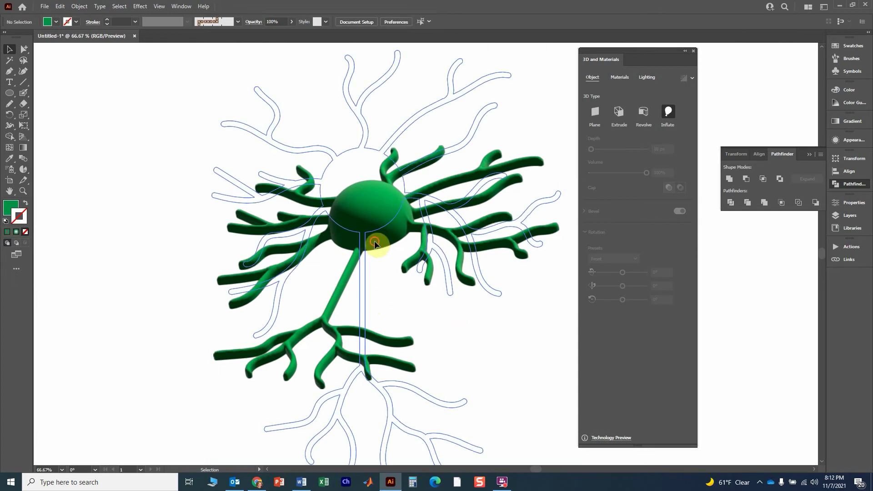
{"action": "mouse_move", "coordinate": [387, 268]}
{"action": "left_mouse_down"}
{"action": "mouse_move", "coordinate": [384, 248]}
{"action": "mouse_move", "coordinate": [330, 248]}
{"action": "mouse_move", "coordinate": [382, 273]}
{"action": "left_mouse_up"}
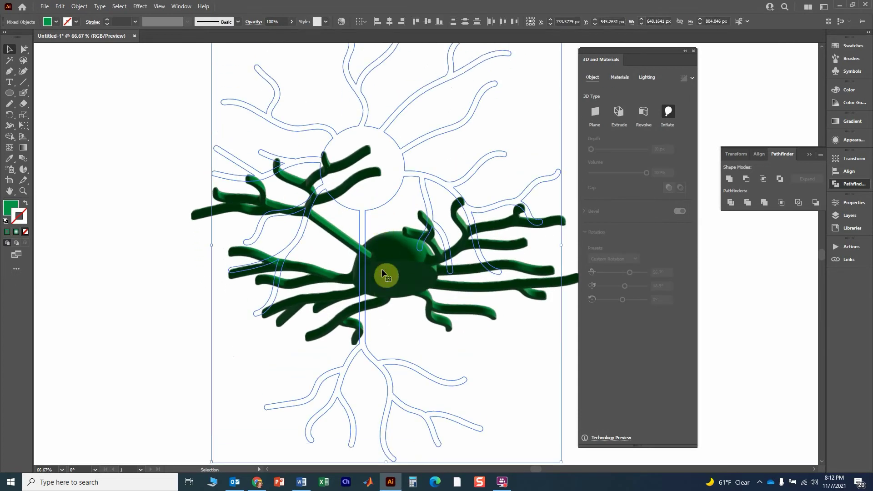
- Rotate the neuron further to about 49.8°, 19.3°, 15.9°, keeping 10 px depth and 100% volume
{"action": "scroll", "coordinate": [381, 269], "scroll_direction": "down", "scroll_amount": 2}
{"action": "scroll", "coordinate": [381, 269], "scroll_direction": "up", "scroll_amount": 5}
{"action": "scroll", "coordinate": [382, 272], "scroll_direction": "up", "scroll_amount": 1}
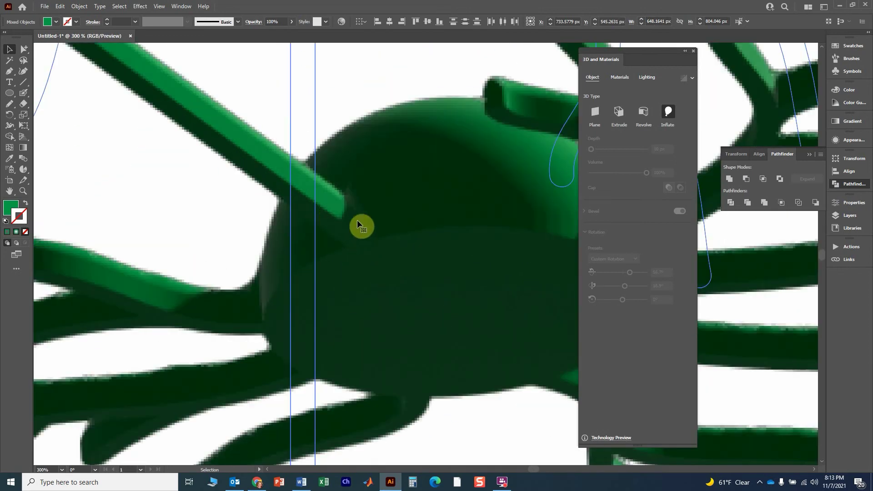
{"action": "scroll", "coordinate": [372, 210], "scroll_direction": "down", "scroll_amount": 3}
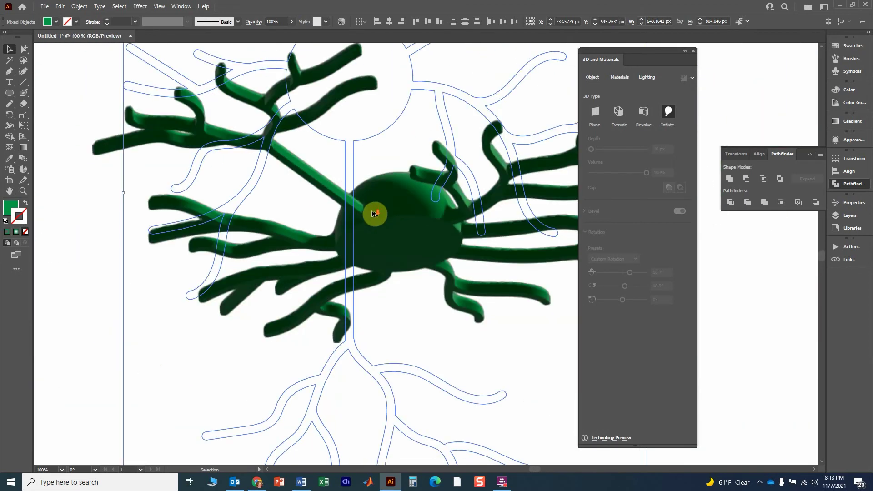
{"action": "left_click", "coordinate": [382, 193]}
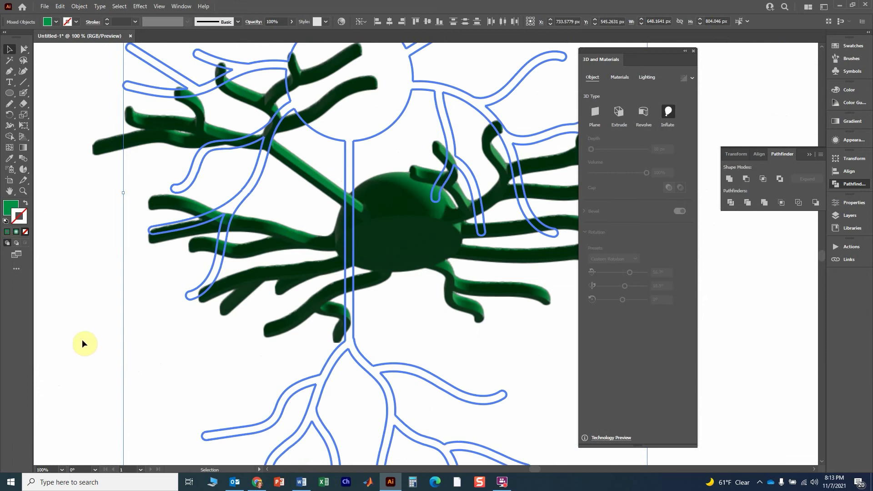
{"action": "left_click", "coordinate": [385, 195]}
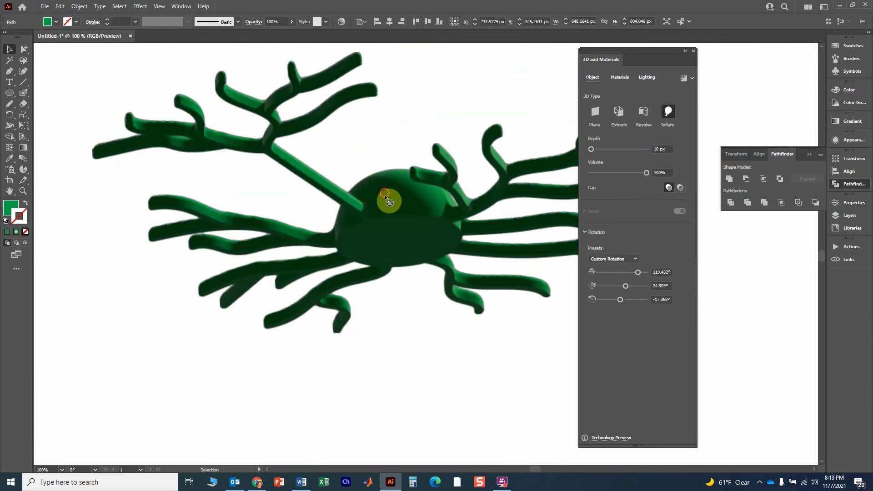
{"action": "left_click_drag", "start_coordinate": [385, 195], "coordinate": [388, 227]}
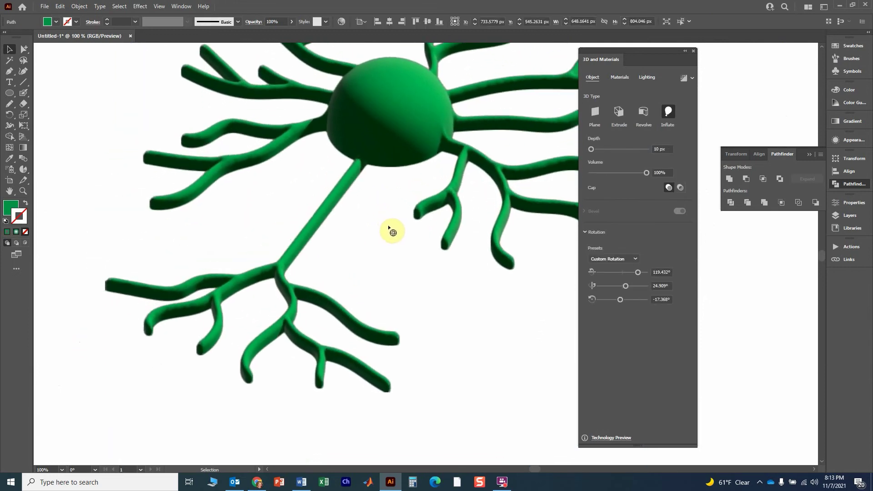
{"action": "key", "text": "ctrl+a"}
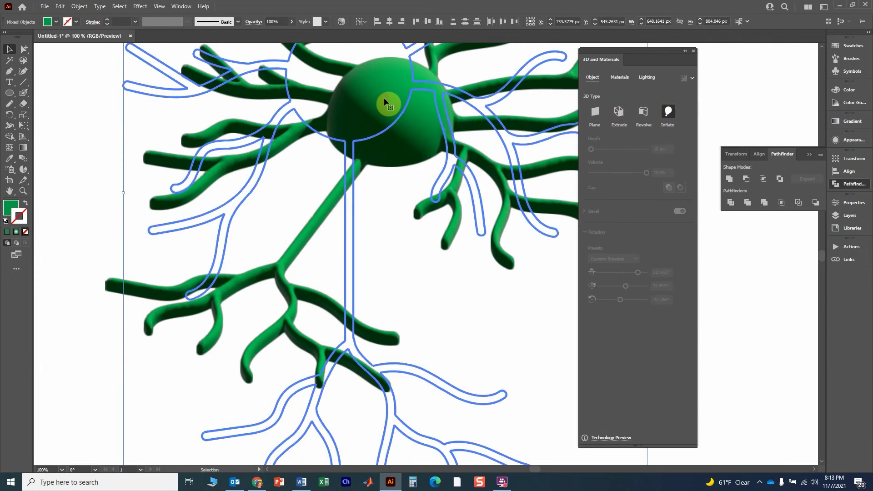
{"action": "left_click", "coordinate": [73, 186]}
{"action": "left_click", "coordinate": [372, 95]}
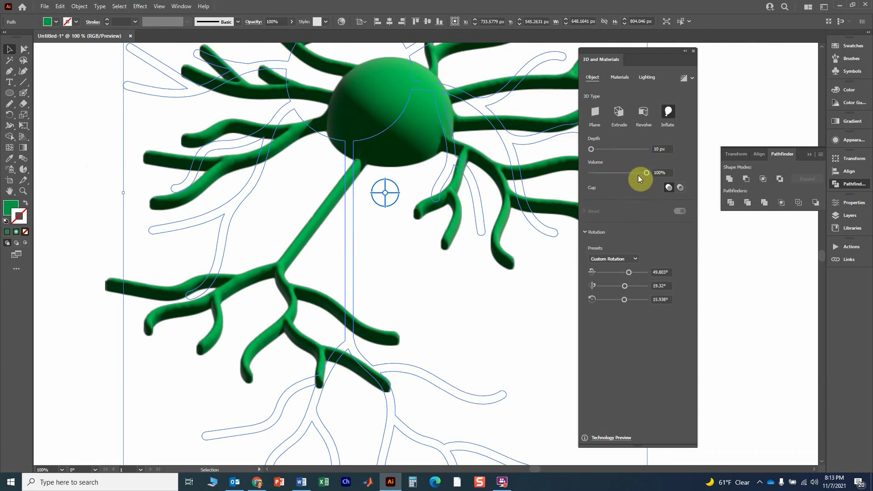
{"action": "left_click", "coordinate": [667, 149]}
- Commit the 5 px inflate depth and reselect the neuron
{"action": "key", "text": "ctrl+a"}
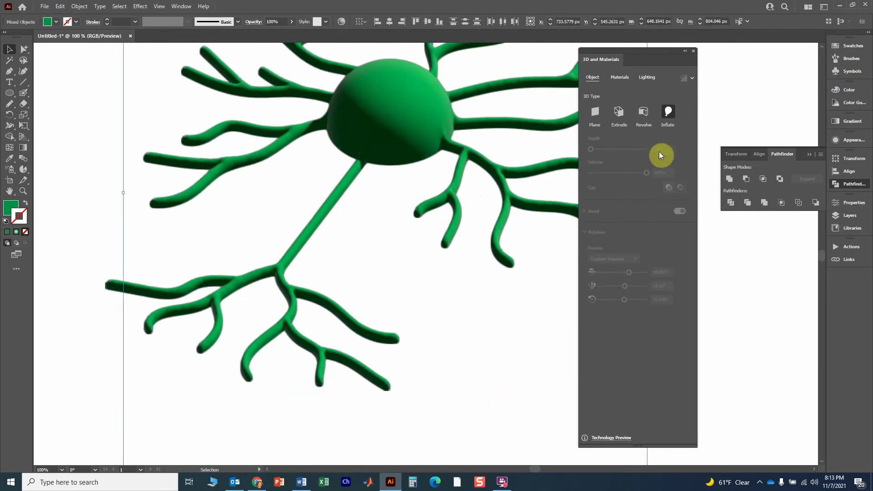
{"action": "left_click", "coordinate": [87, 180]}
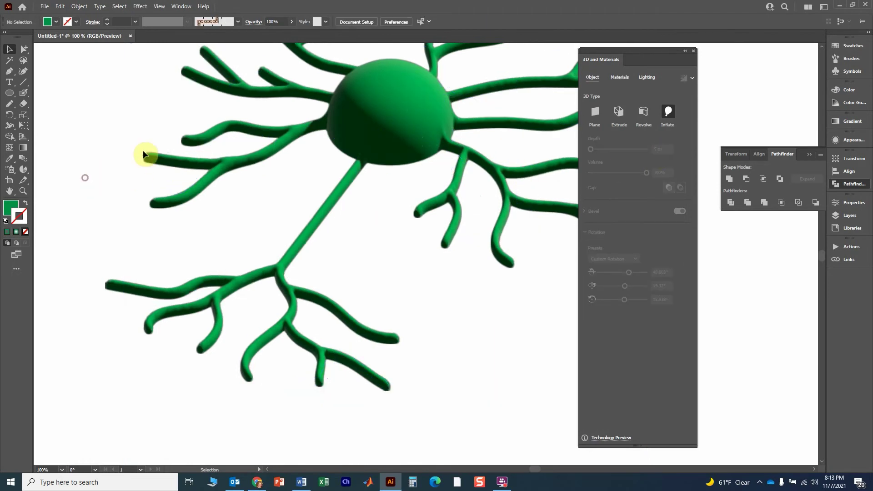
{"action": "left_click", "coordinate": [399, 84]}
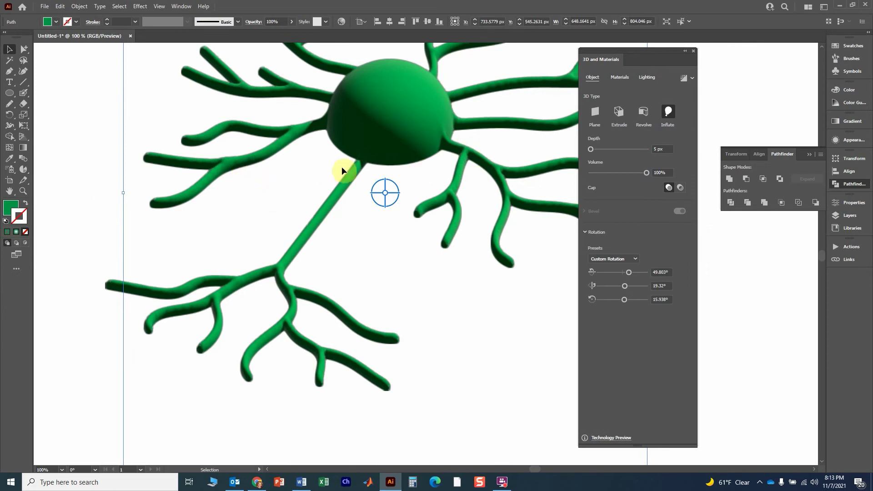
- Zoom out and tilt the neuron into a flattened side view at about 49.6°, 38.9°, 17°
{"action": "key", "text": "ctrl+minus"}
{"action": "left_click_drag", "start_coordinate": [185, 164], "coordinate": [124, 252]}
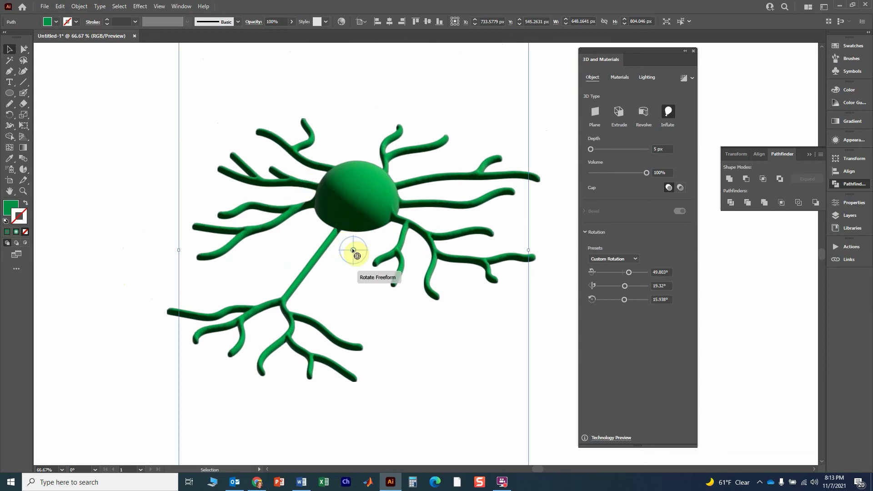
{"action": "mouse_move", "coordinate": [354, 256]}
{"action": "left_mouse_down"}
{"action": "mouse_move", "coordinate": [341, 249]}
{"action": "mouse_move", "coordinate": [358, 234]}
{"action": "mouse_move", "coordinate": [372, 236]}
{"action": "mouse_move", "coordinate": [364, 255]}
{"action": "mouse_move", "coordinate": [349, 257]}
{"action": "mouse_move", "coordinate": [341, 247]}
{"action": "left_mouse_up"}
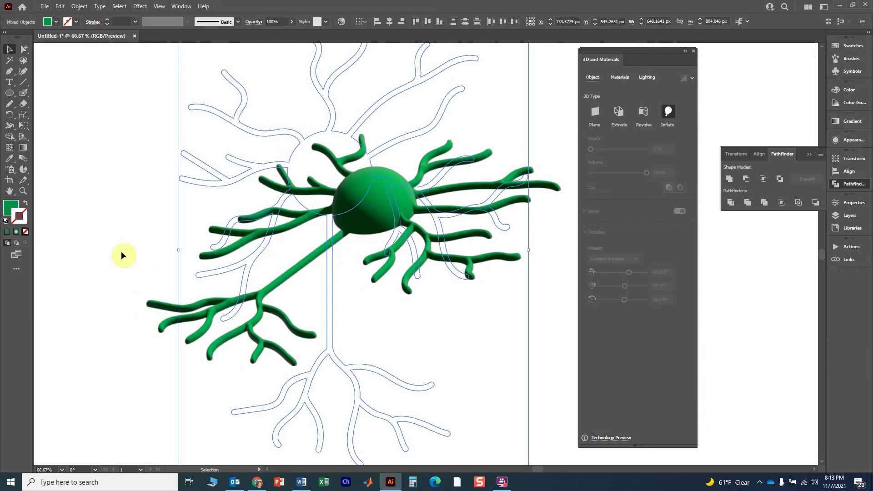
{"action": "left_click", "coordinate": [121, 239]}
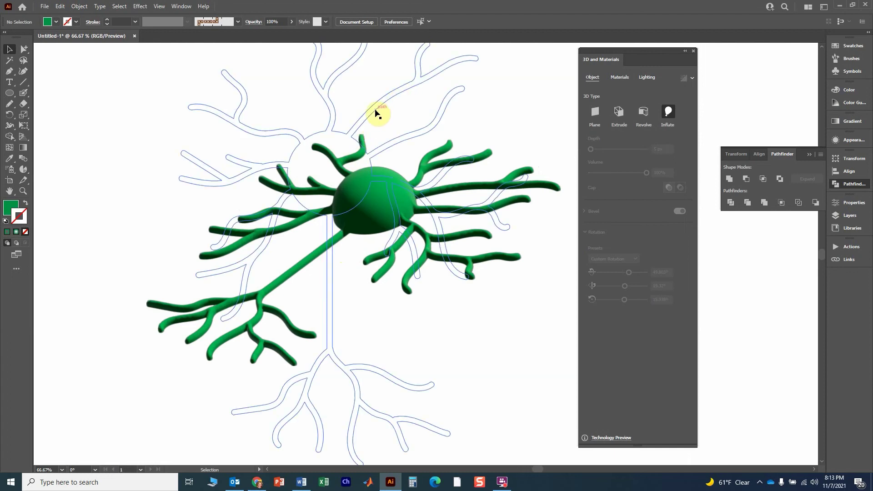
{"action": "left_click", "coordinate": [359, 176]}
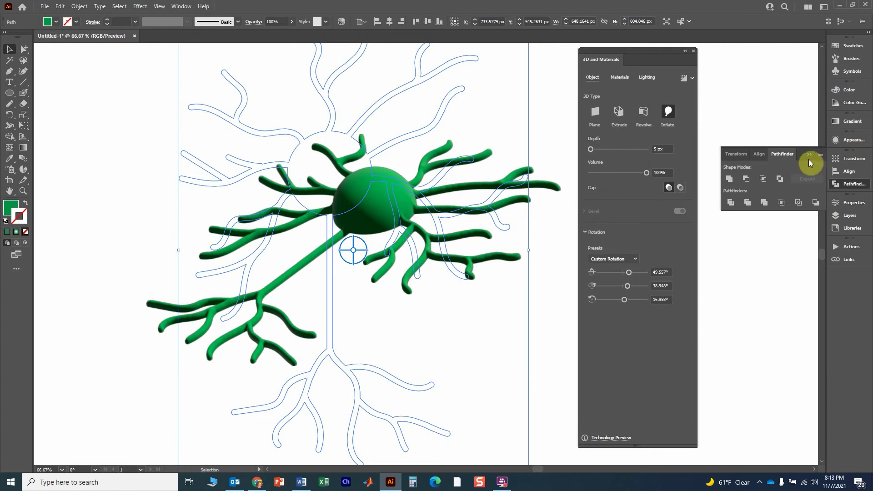
- In the Appearance panel, toggle the 3D and Materials effect off and back on to compare flat and 3D views
{"action": "left_click", "coordinate": [837, 145]}
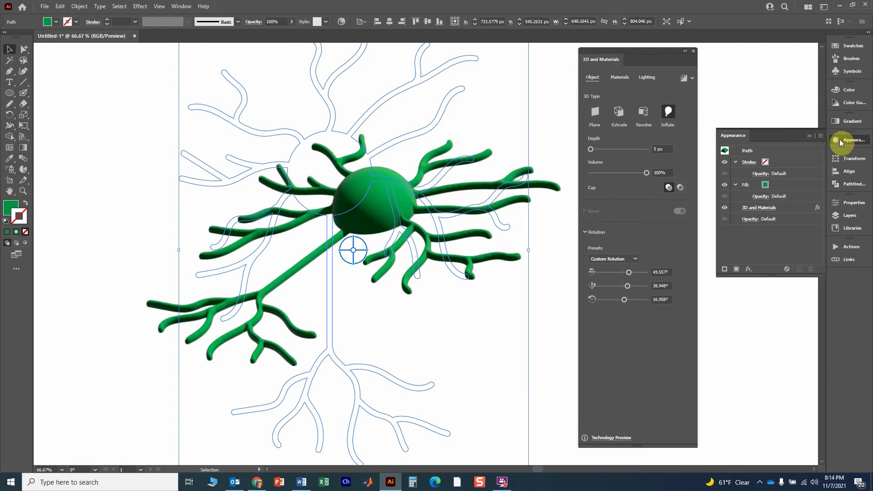
{"action": "left_click", "coordinate": [725, 208]}
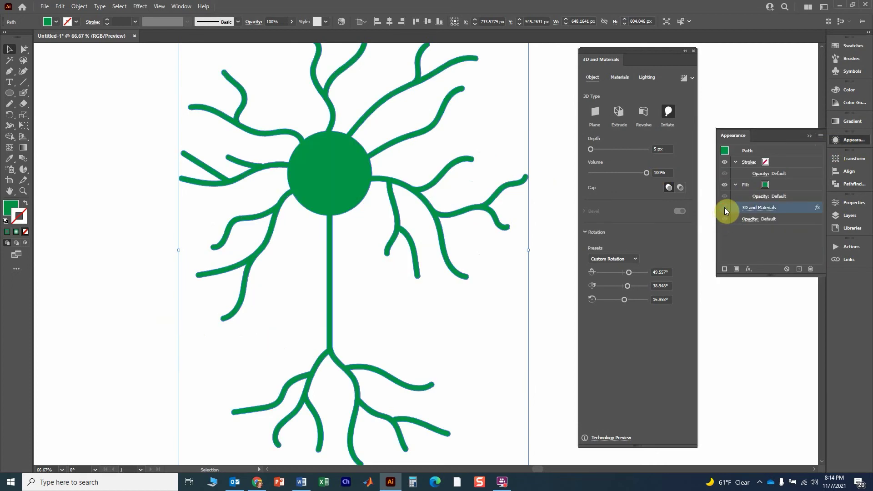
{"action": "left_click", "coordinate": [725, 208]}
{"action": "left_click", "coordinate": [724, 207]}
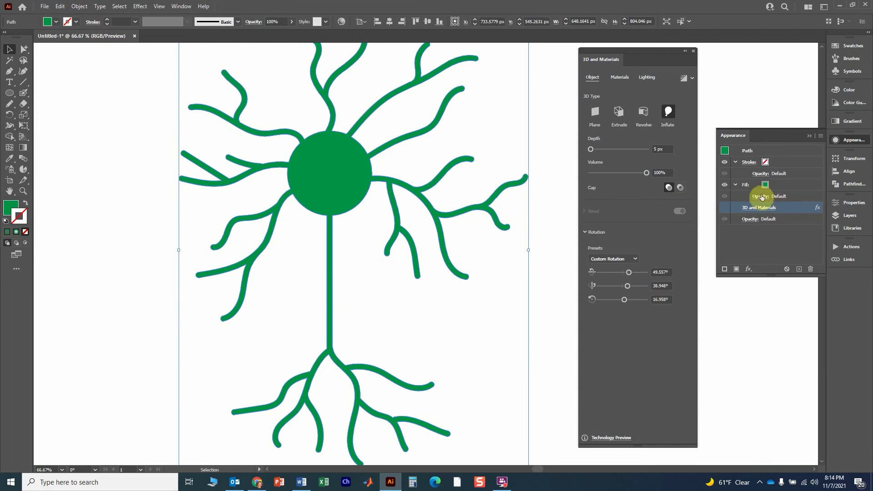
{"action": "left_click", "coordinate": [726, 208]}
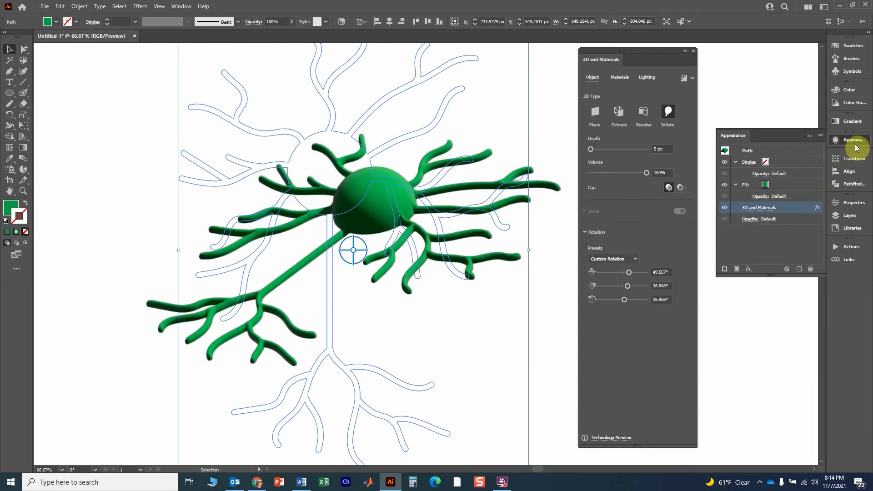
{"action": "left_click", "coordinate": [118, 246]}
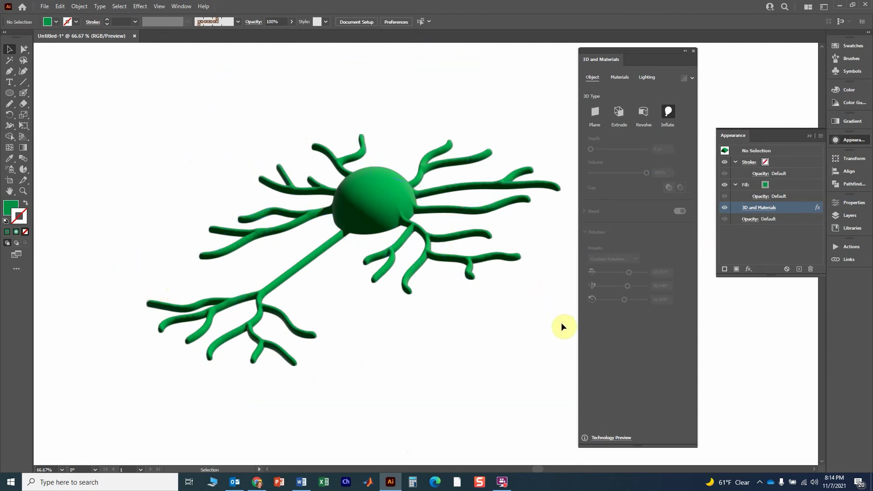
{"action": "left_click", "coordinate": [400, 239]}
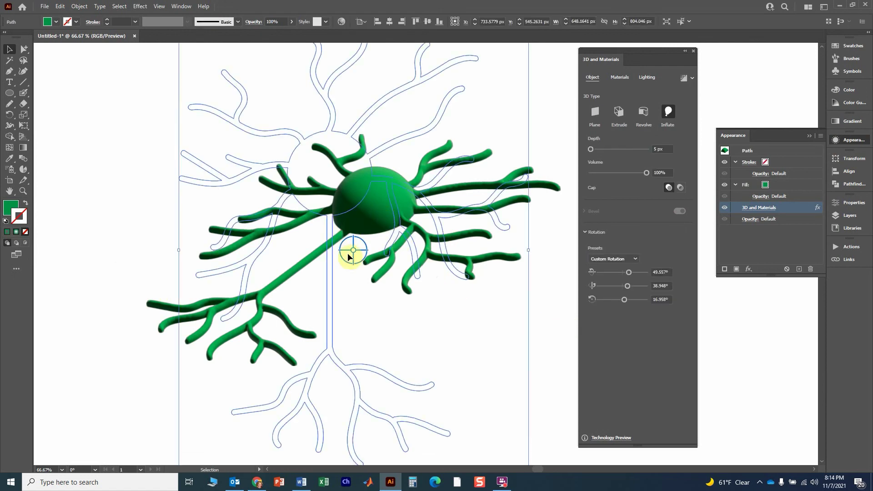
- Turn the neuron toward a front view and swing the light rotation to 84°
{"action": "left_click_drag", "start_coordinate": [353, 255], "coordinate": [375, 252]}
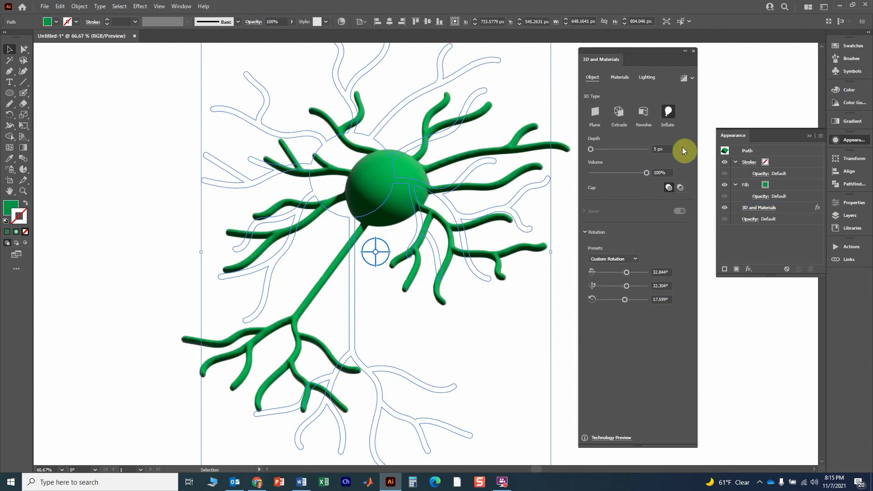
{"action": "left_click", "coordinate": [648, 78]}
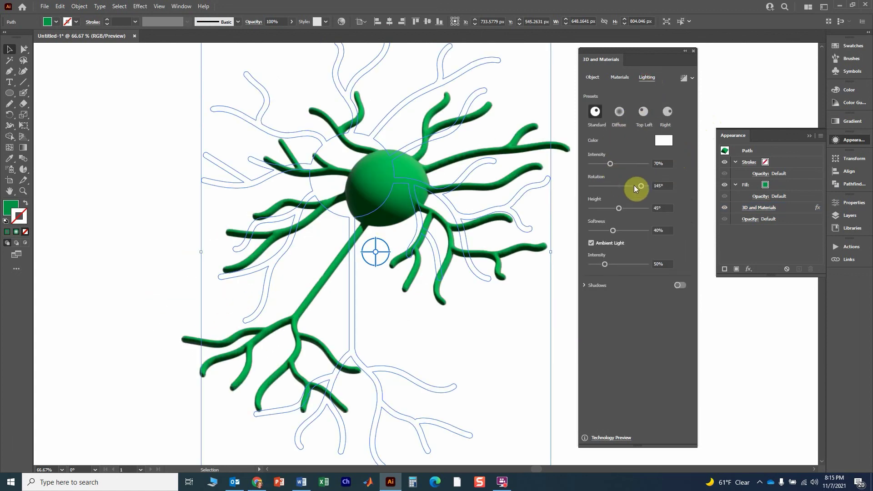
{"action": "mouse_move", "coordinate": [635, 188]}
{"action": "left_mouse_down"}
{"action": "mouse_move", "coordinate": [601, 197]}
{"action": "mouse_move", "coordinate": [630, 195]}
{"action": "left_mouse_up"}
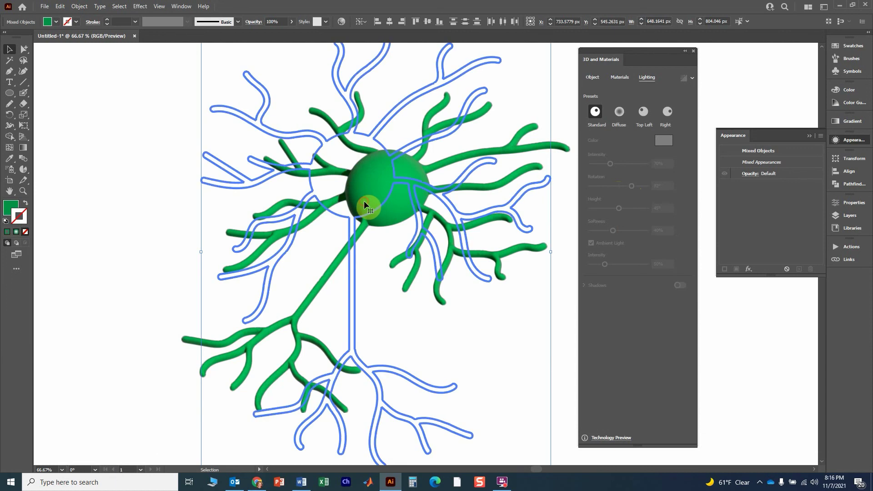
{"action": "left_click", "coordinate": [114, 236]}
{"action": "left_click", "coordinate": [363, 172]}
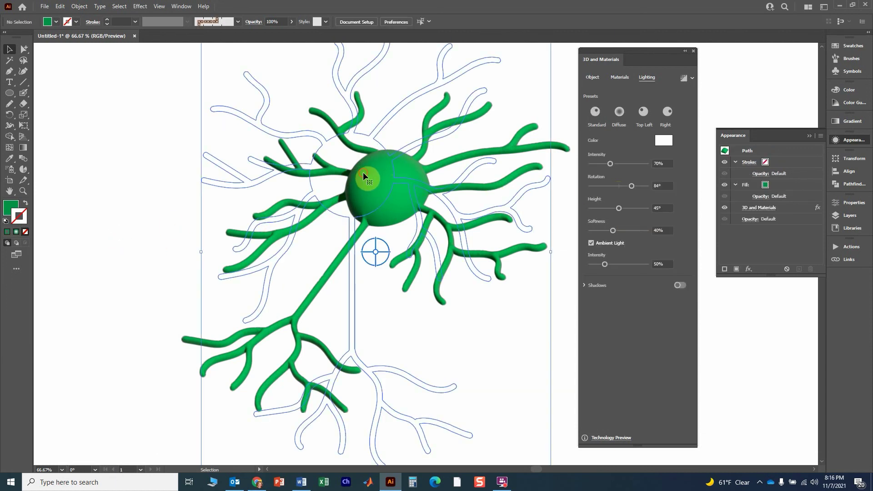
- Set the light height to 52° and preview the relit neuron deselected
{"action": "mouse_move", "coordinate": [620, 209]}
{"action": "left_mouse_down"}
{"action": "mouse_move", "coordinate": [631, 207]}
{"action": "mouse_move", "coordinate": [605, 217]}
{"action": "mouse_move", "coordinate": [617, 213]}
{"action": "left_mouse_up"}
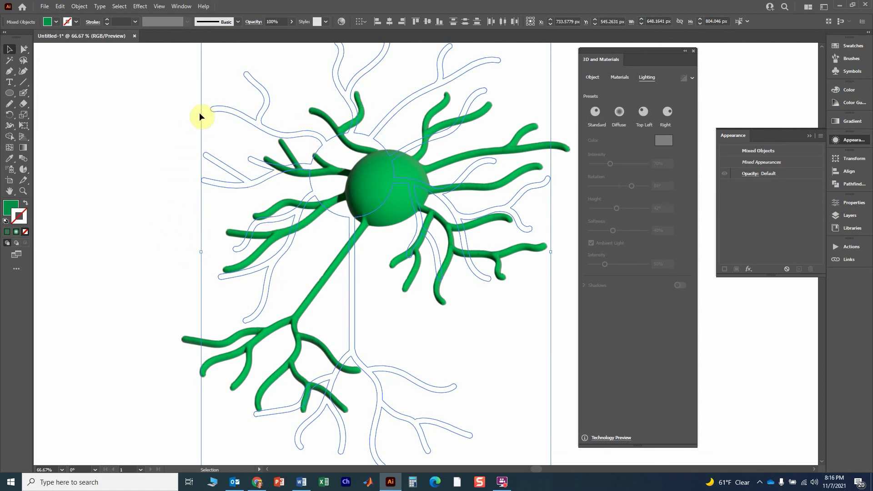
{"action": "left_click", "coordinate": [351, 173]}
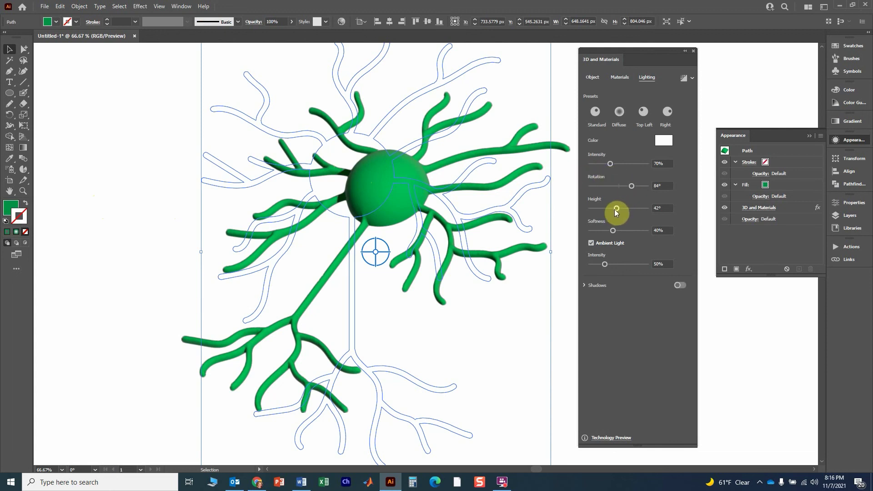
{"action": "left_click_drag", "start_coordinate": [616, 209], "coordinate": [647, 206]}
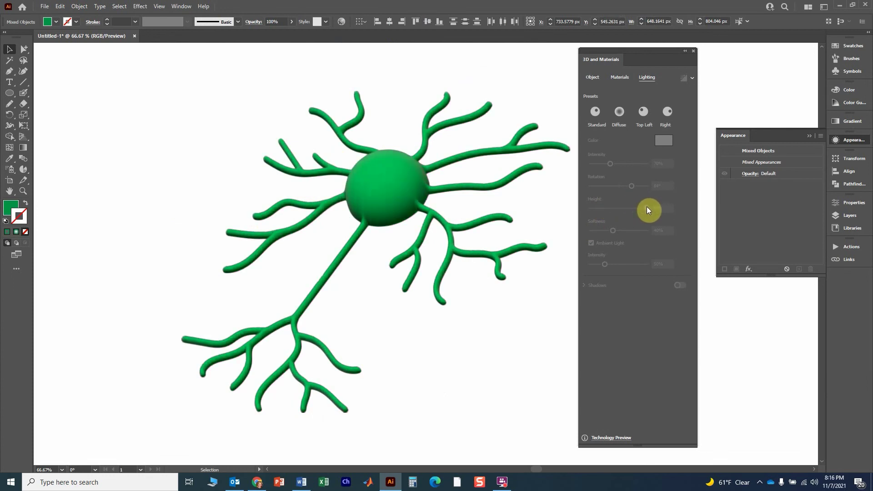
{"action": "left_click", "coordinate": [171, 274]}
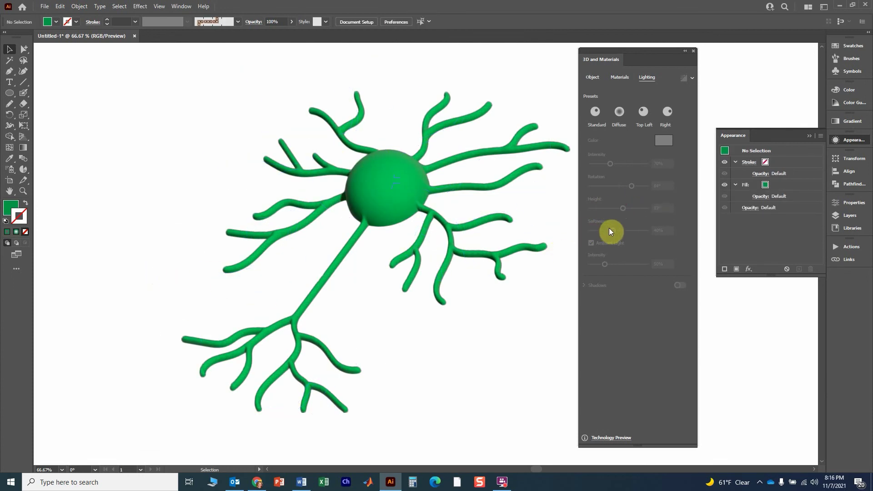
{"action": "left_click", "coordinate": [419, 219]}
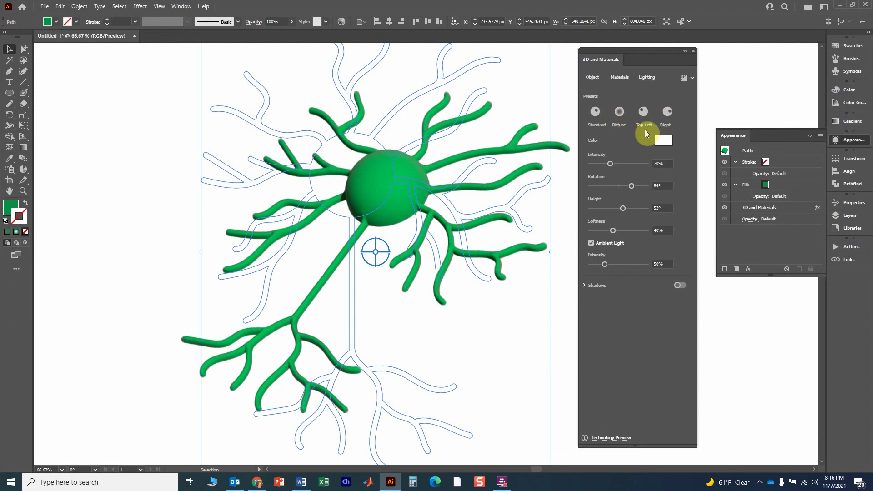
{"action": "left_click", "coordinate": [138, 299]}
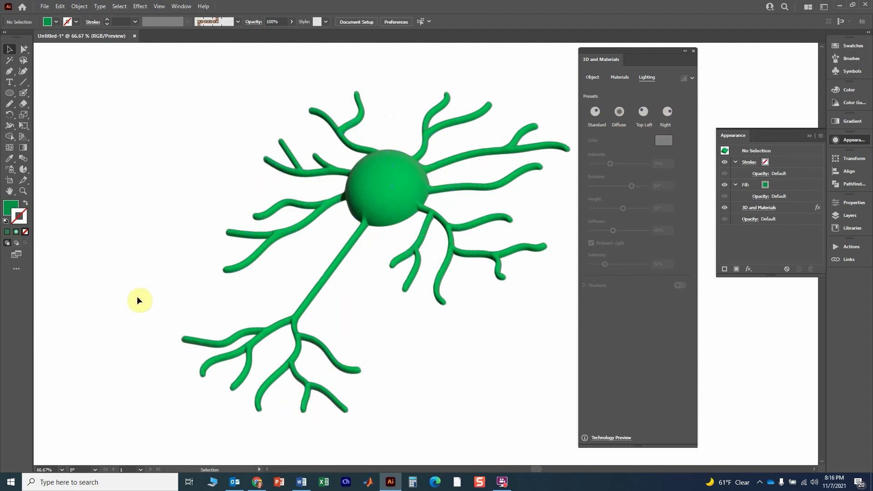